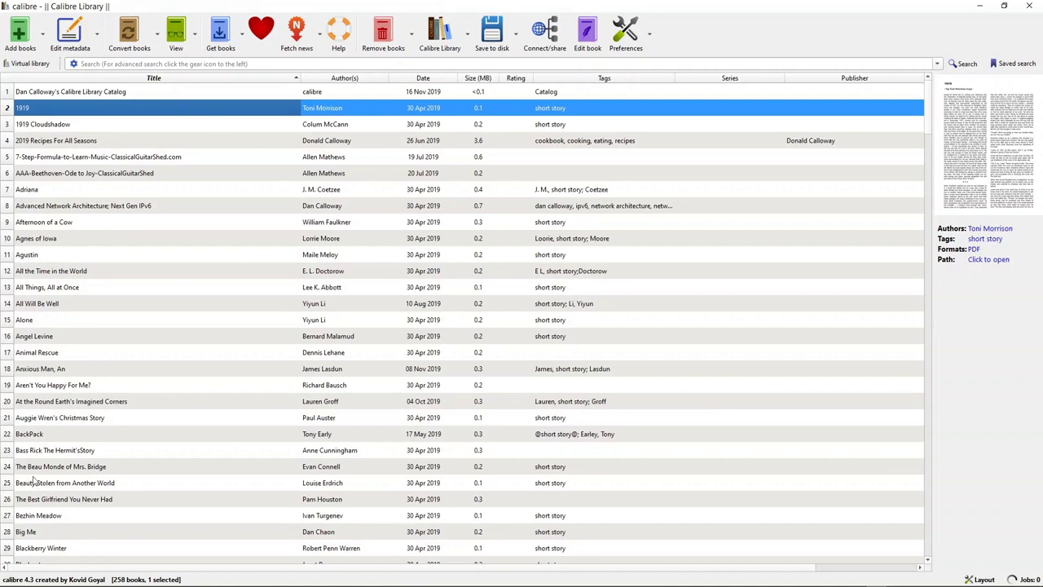
pyautogui.moveTo(3, 584)
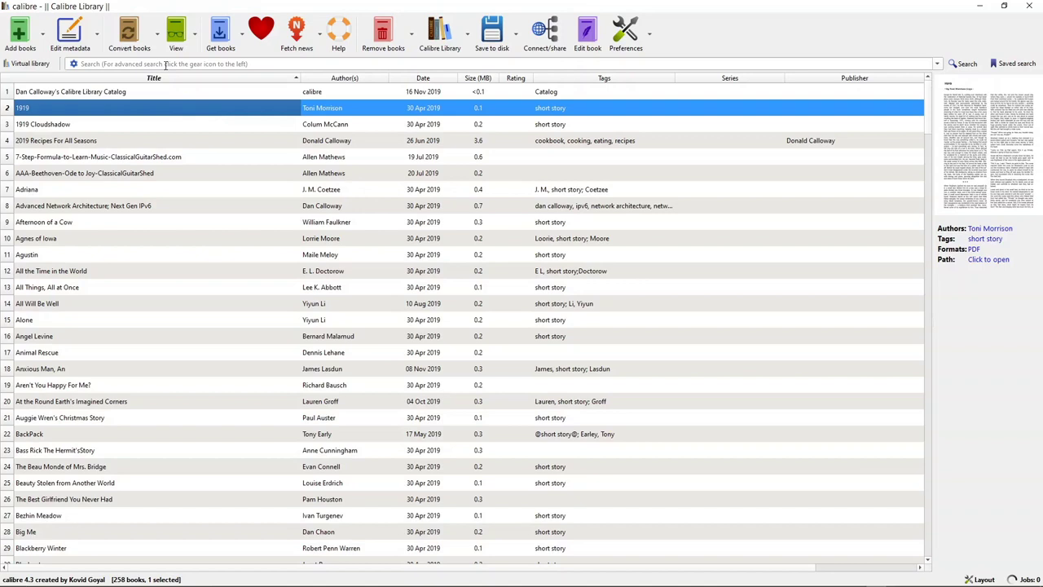
pyautogui.click(42, 36)
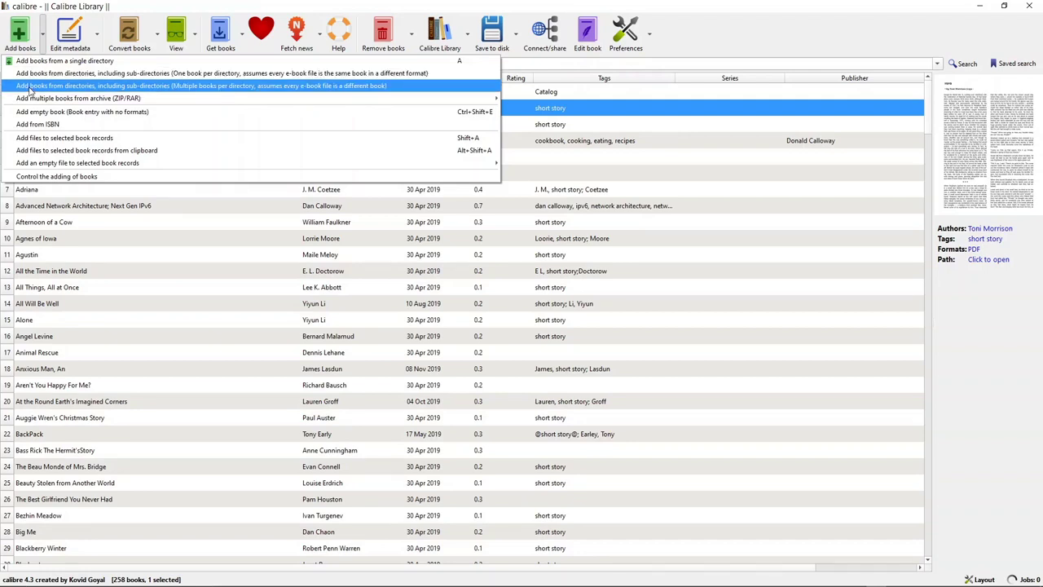
pyautogui.moveTo(29, 99)
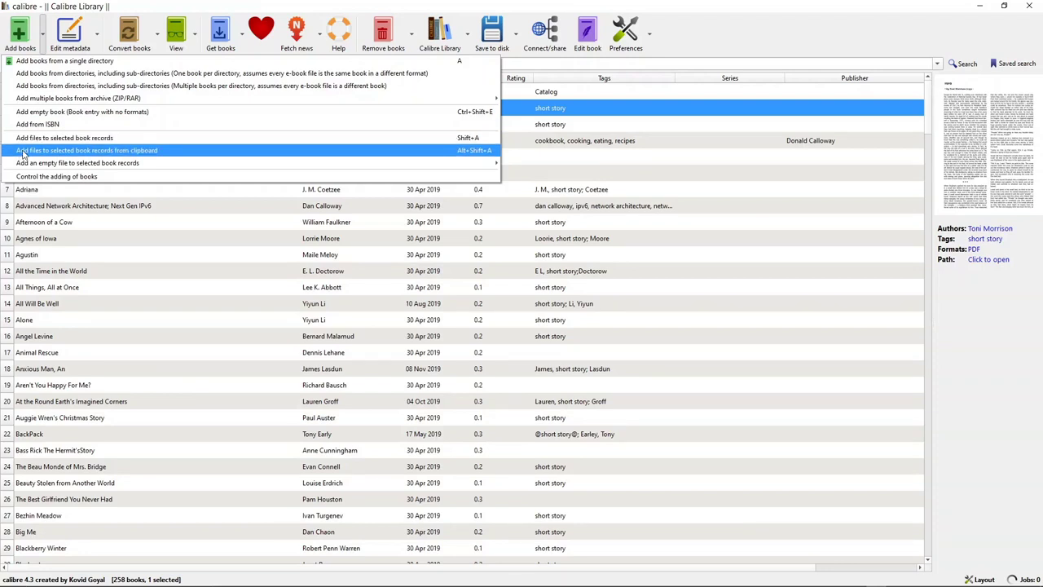
pyautogui.moveTo(33, 167)
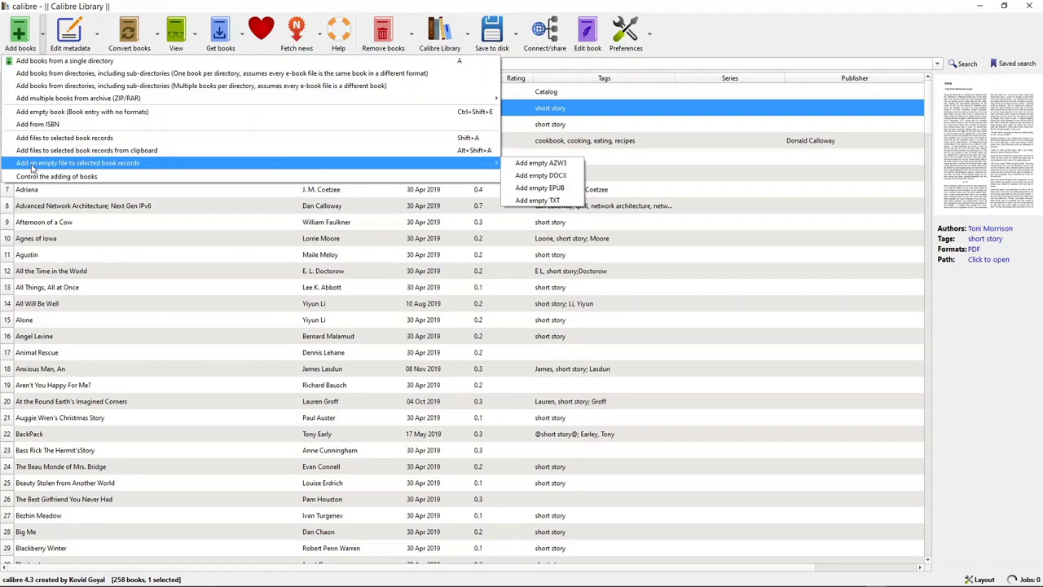
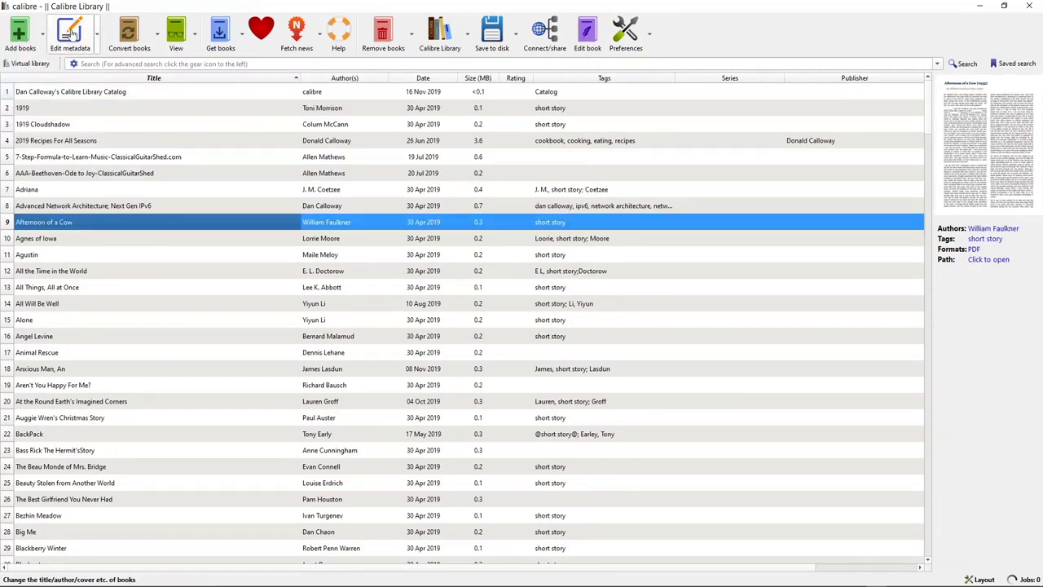
# - Search the library for "final exam" and open the metadata of the book The Final Exam for editing
pyautogui.click(84, 65)
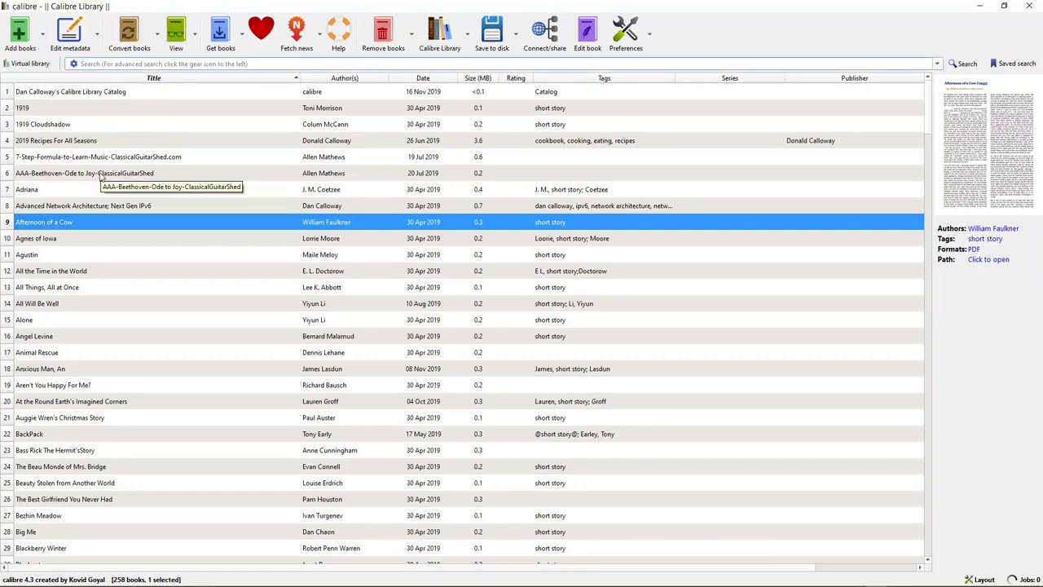
pyautogui.write('final exam')
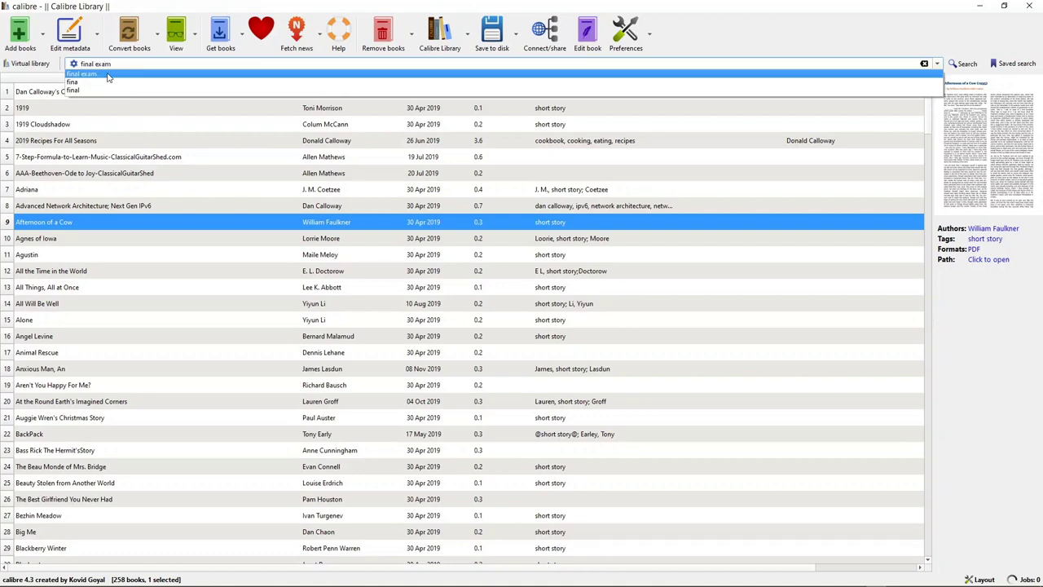
pyautogui.click(108, 75)
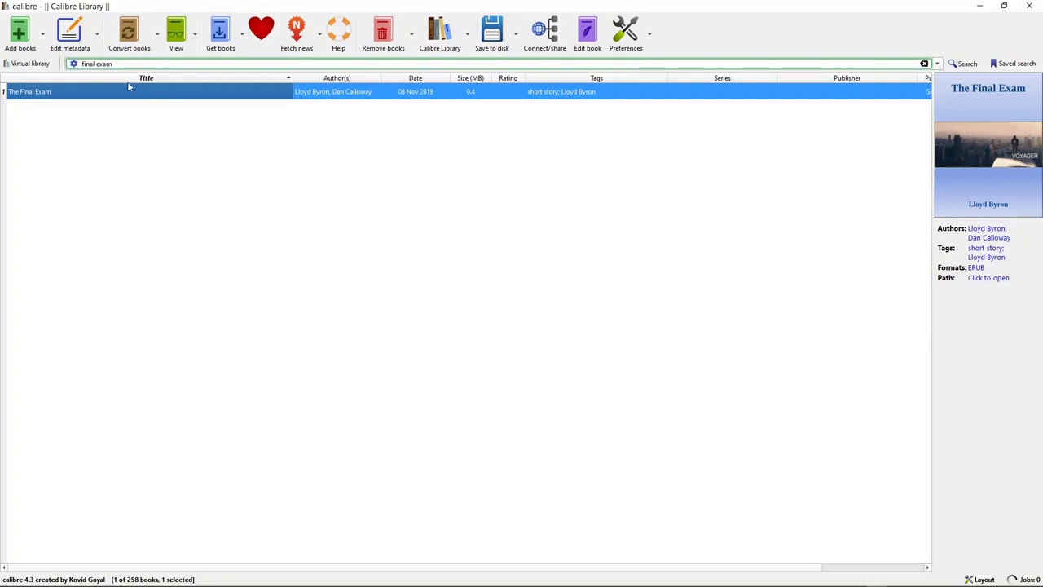
pyautogui.click(69, 37)
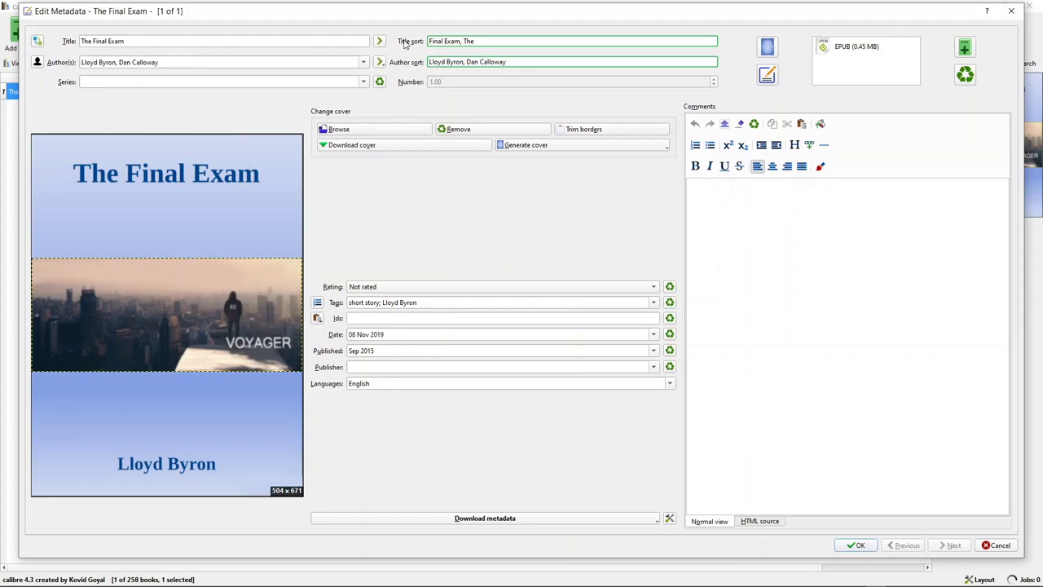
pyautogui.click(463, 44)
pyautogui.press('BackSpace')
pyautogui.click(378, 64)
# - Try to find another cover for The Final Exam in the Pictures folder and by downloading one
pyautogui.click(334, 131)
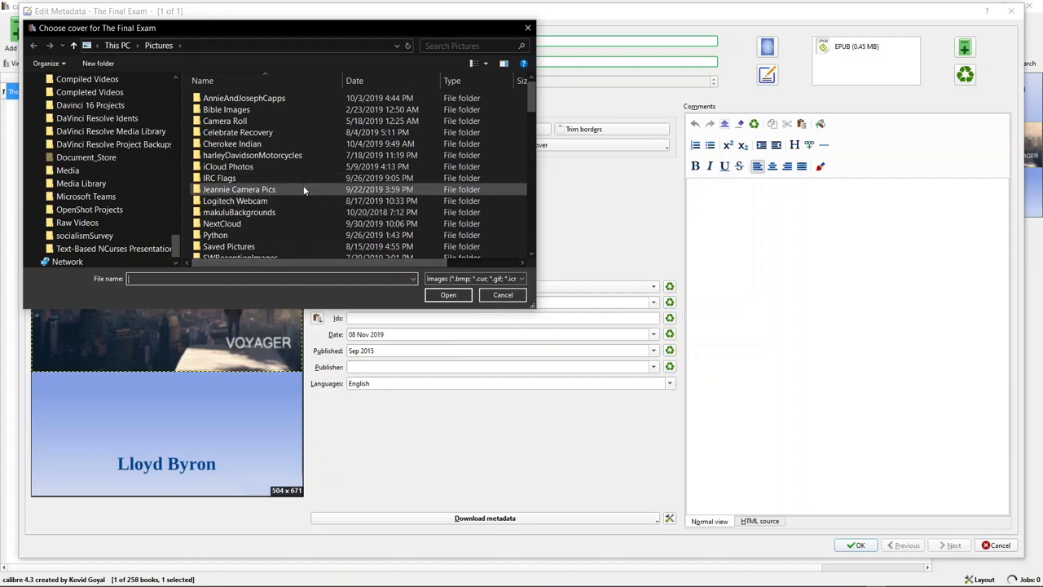
pyautogui.click(492, 295)
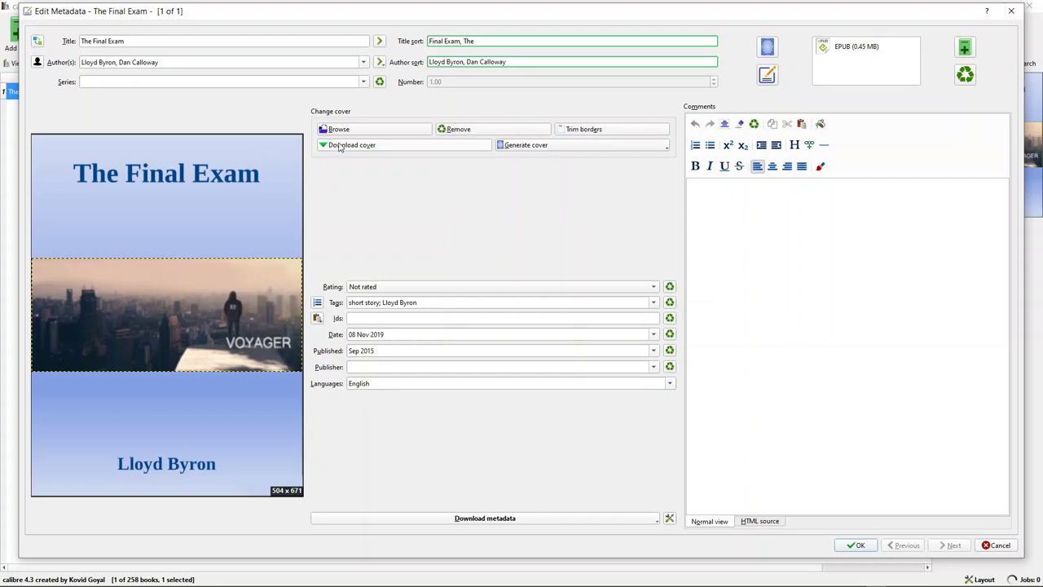
pyautogui.click(344, 151)
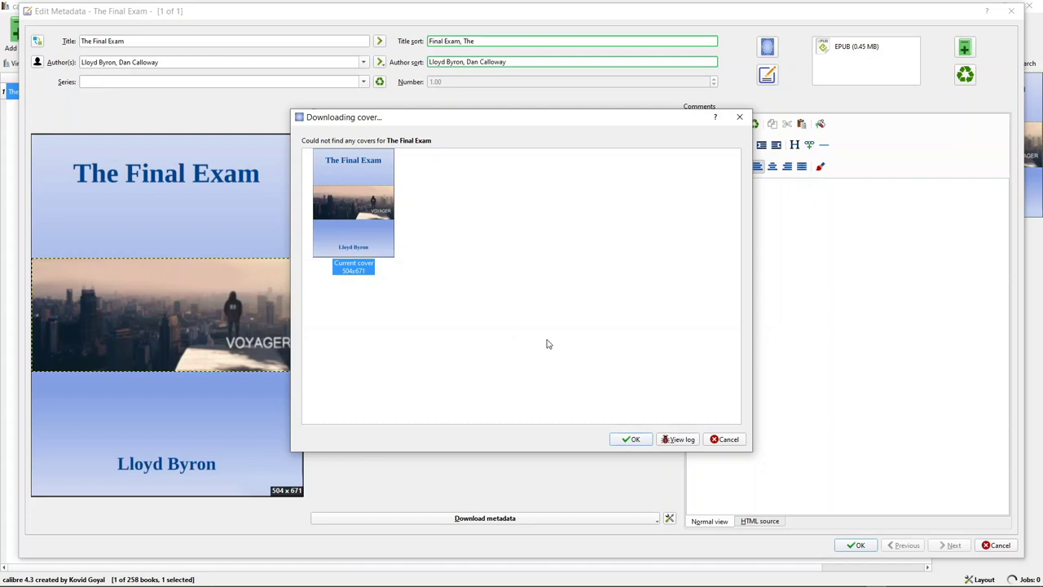
pyautogui.click(722, 439)
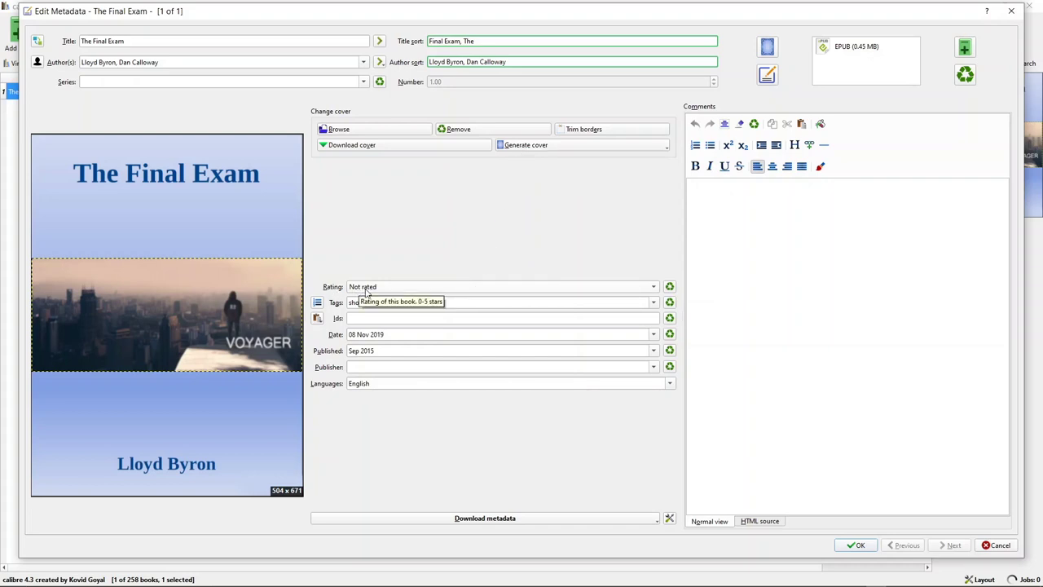
# - Rate The Final Exam five stars, add the comment "This is my personal short story." and save the metadata
pyautogui.click(554, 293)
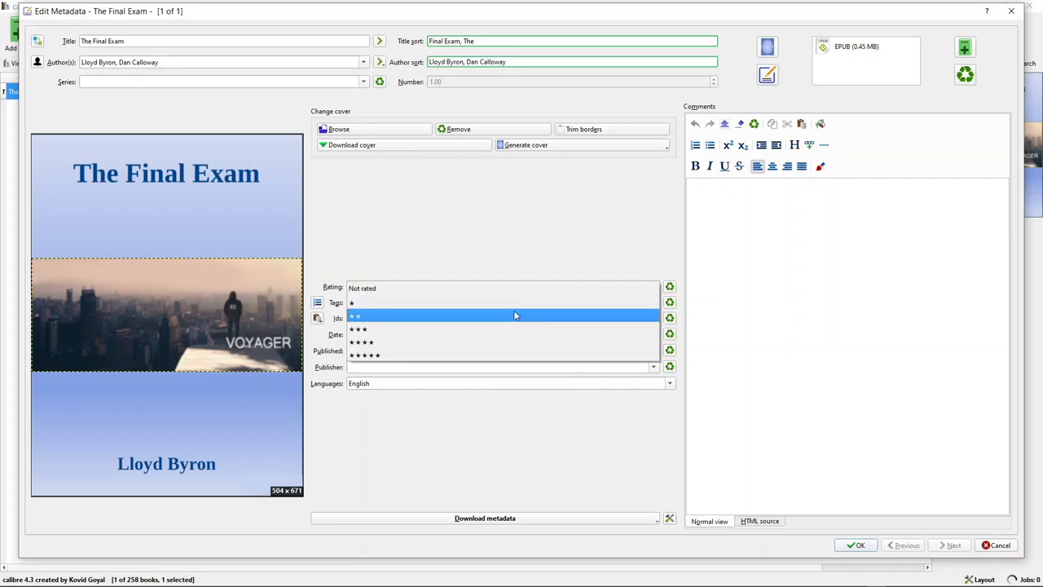
pyautogui.click(495, 355)
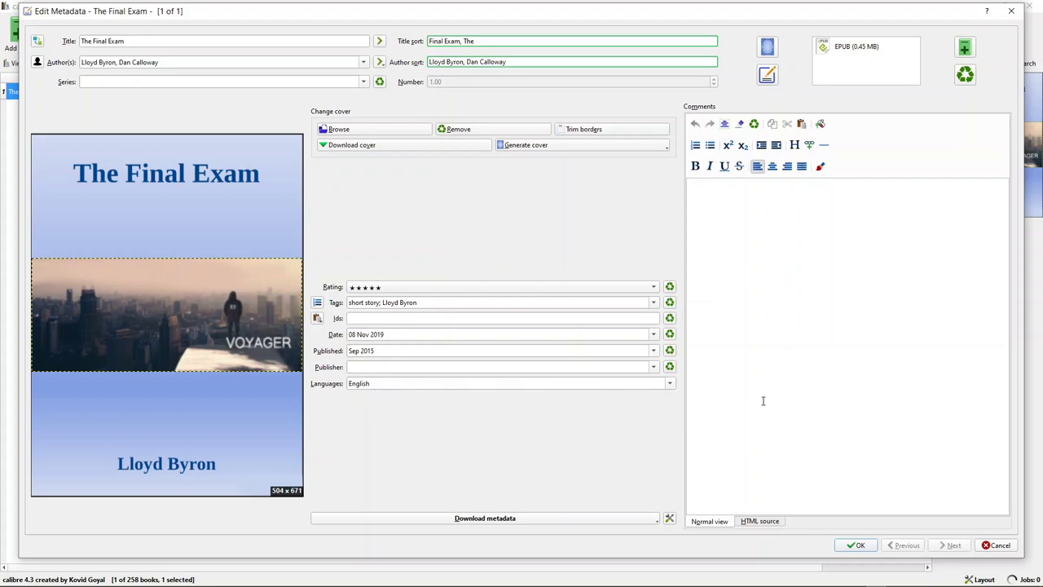
pyautogui.click(798, 319)
pyautogui.write('This is my personal short story.')
pyautogui.click(852, 544)
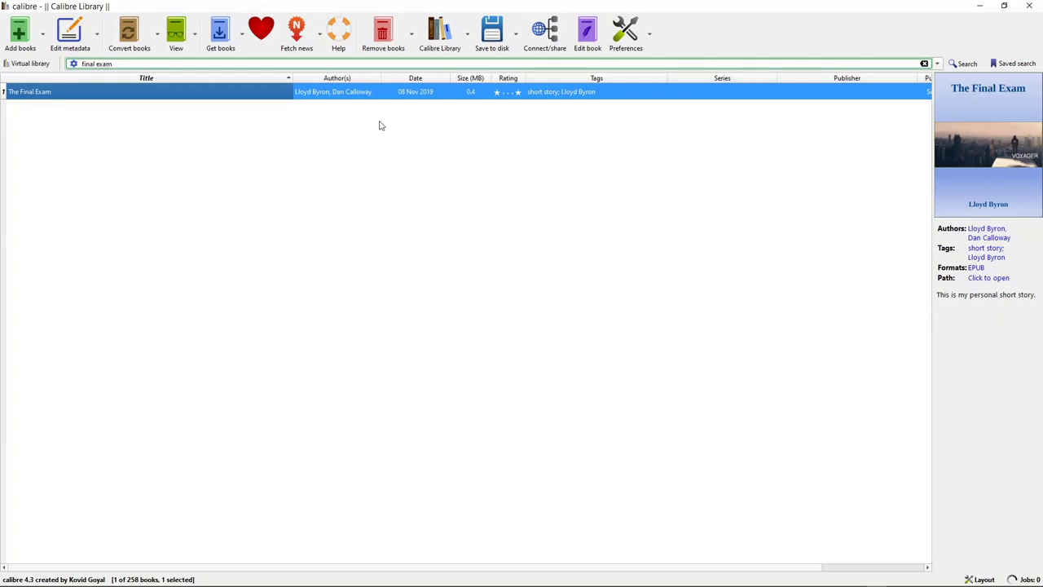
pyautogui.click(96, 47)
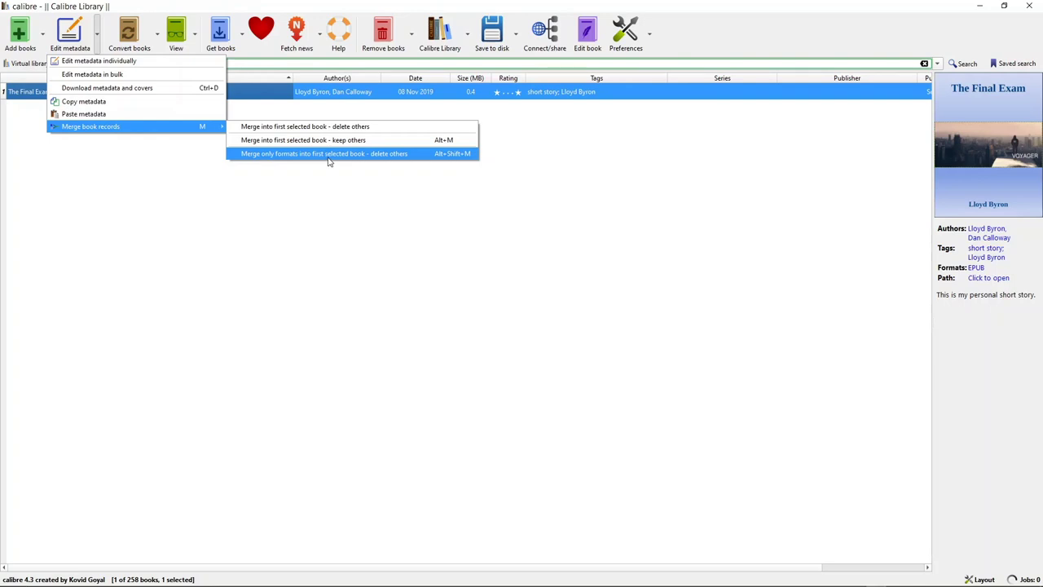
pyautogui.click(159, 37)
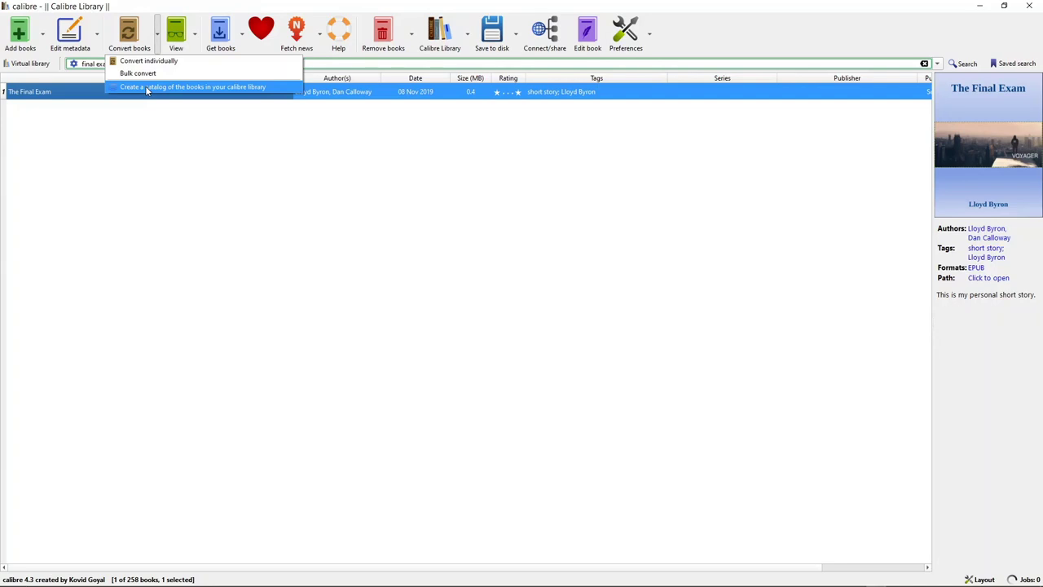
pyautogui.click(154, 163)
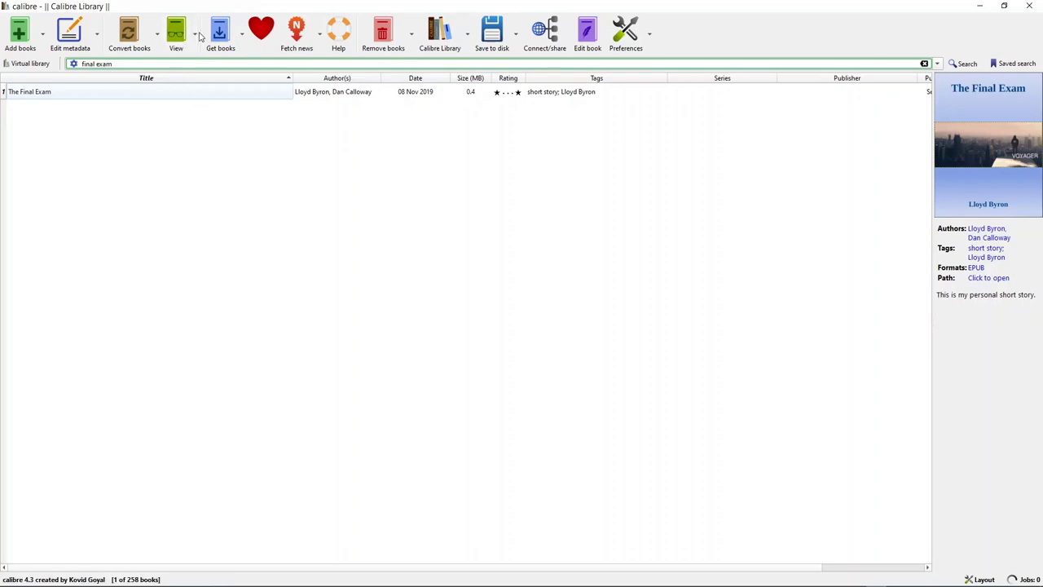
pyautogui.click(194, 38)
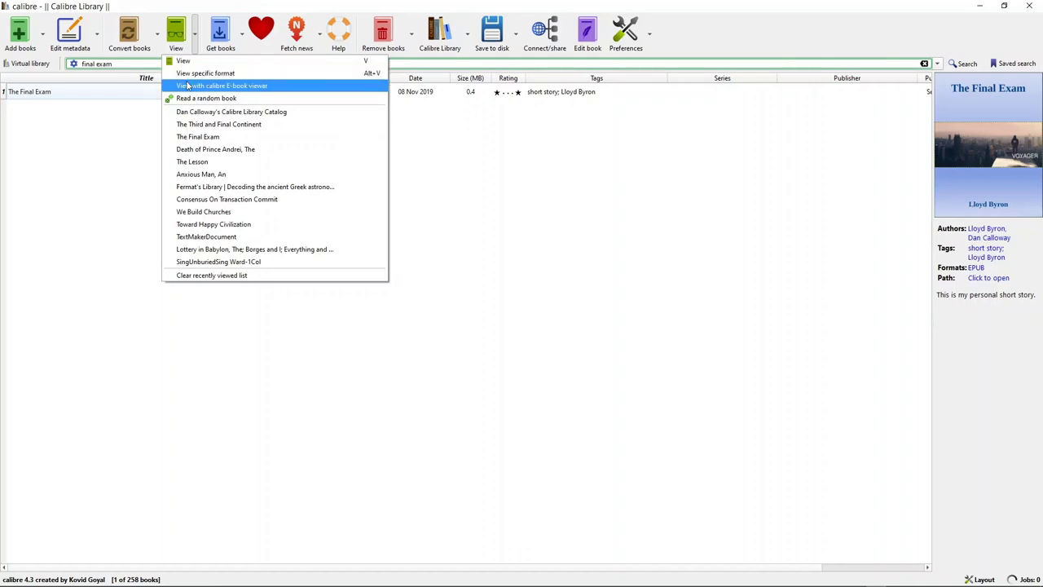
pyautogui.click(122, 123)
# - View The Final Exam in the e-book viewer, page two pages forward and back to the start, and close it
pyautogui.click(107, 92)
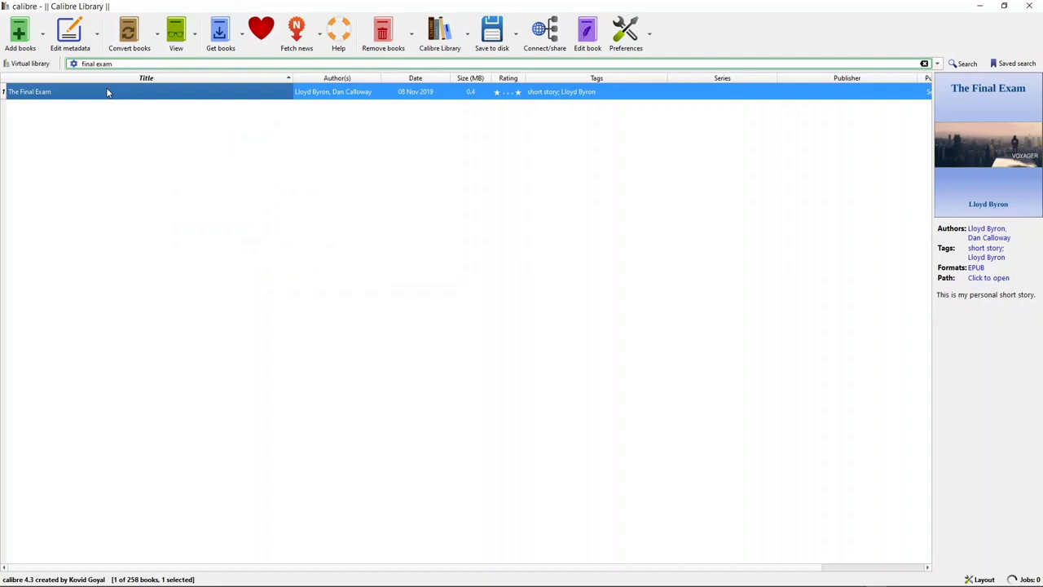
pyautogui.click(178, 38)
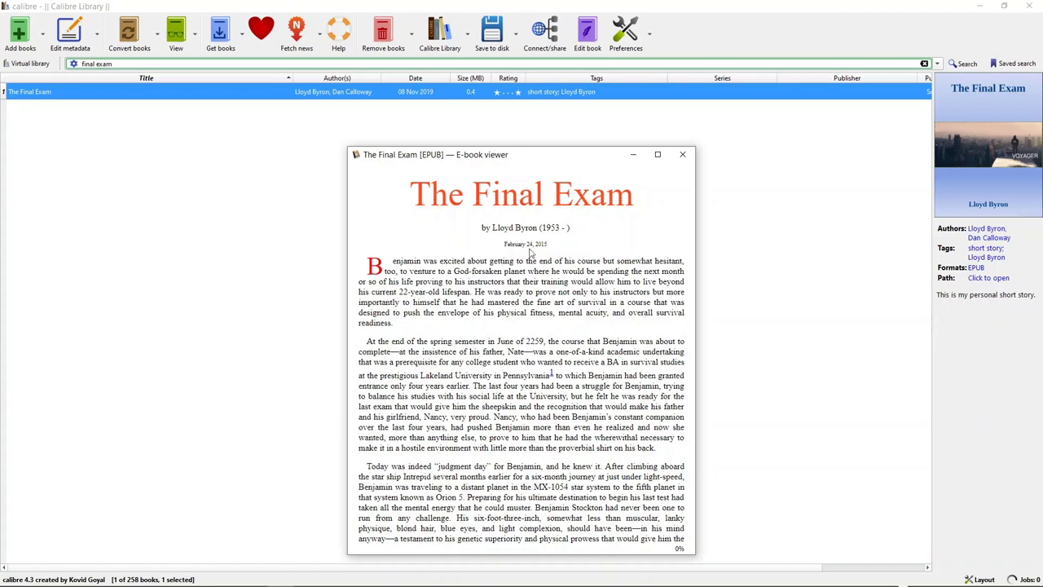
pyautogui.click(687, 361)
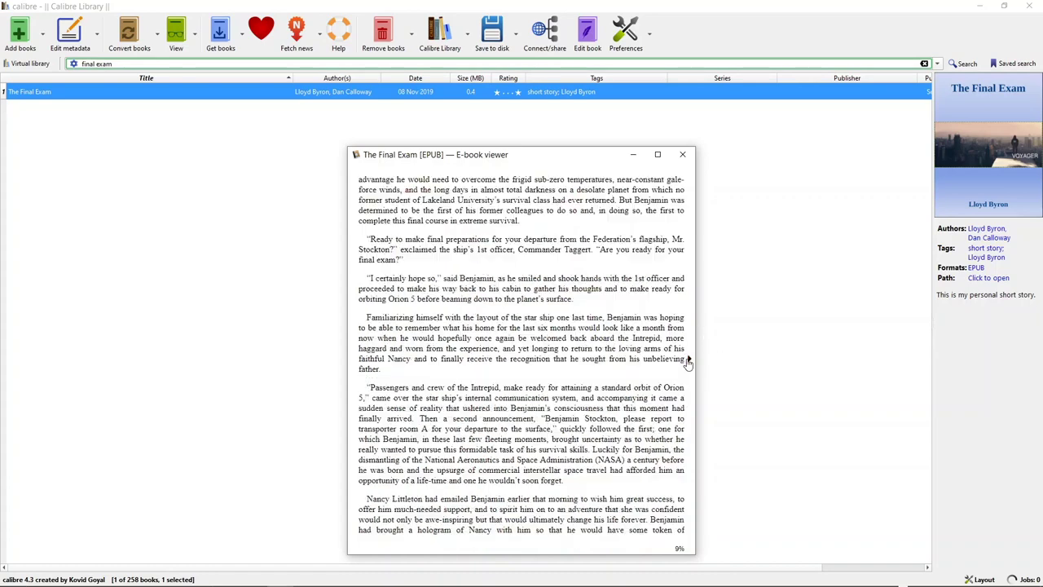
pyautogui.click(688, 361)
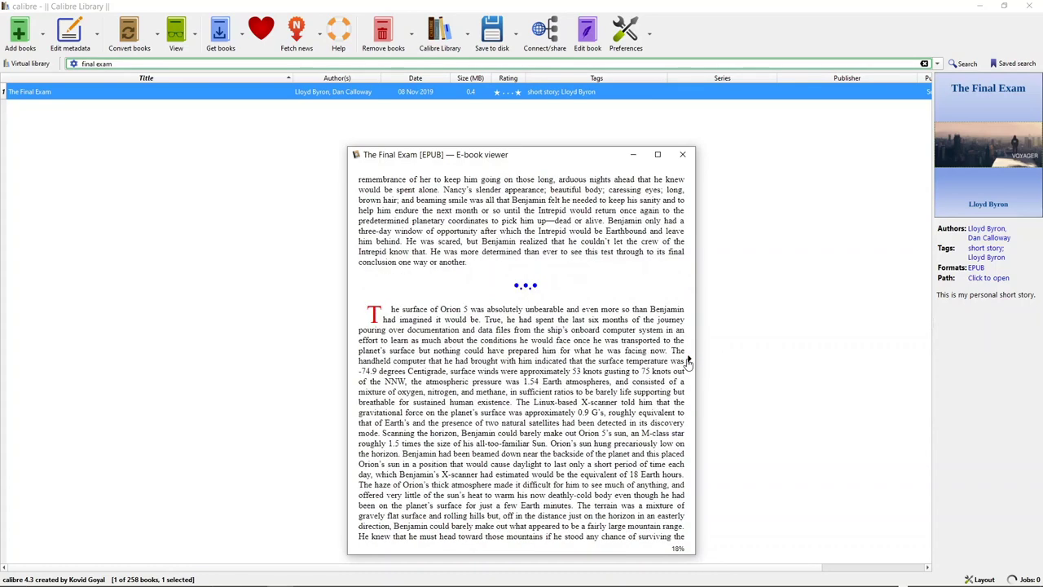
pyautogui.click(355, 361)
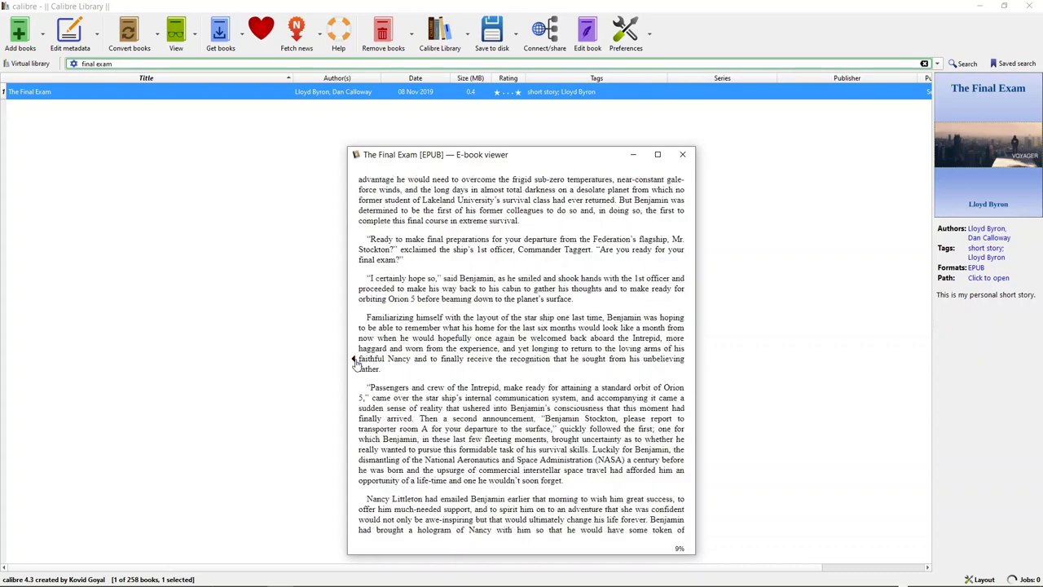
pyautogui.click(355, 361)
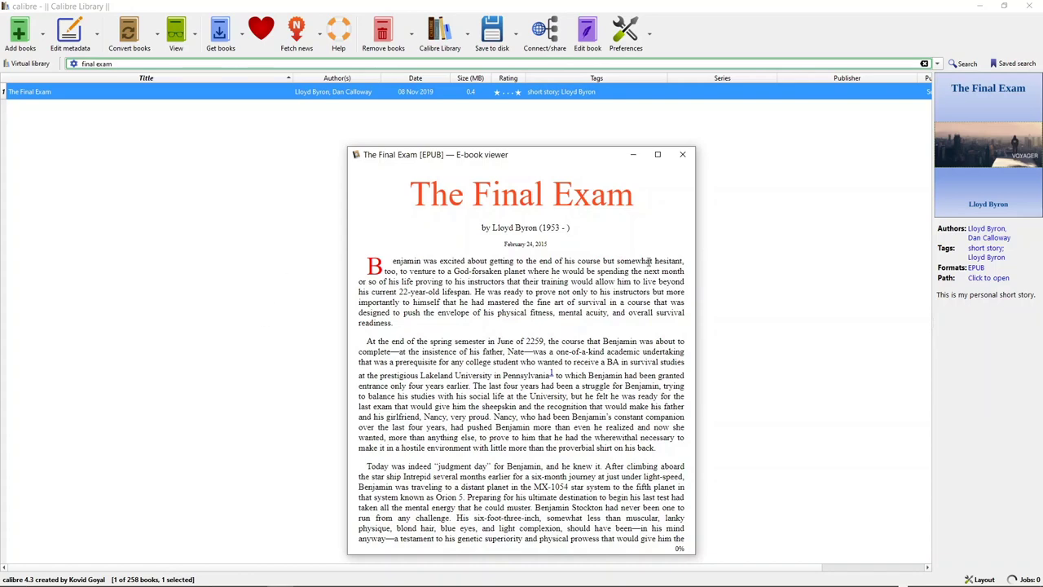
pyautogui.click(682, 155)
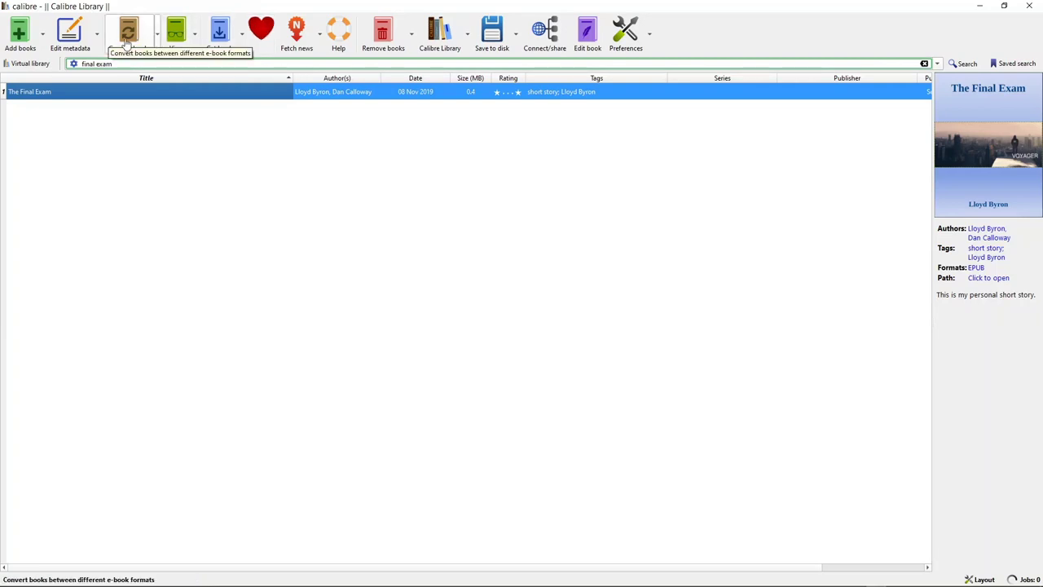
# - Try to open the Calibre library catalog from the recently viewed books
pyautogui.click(196, 41)
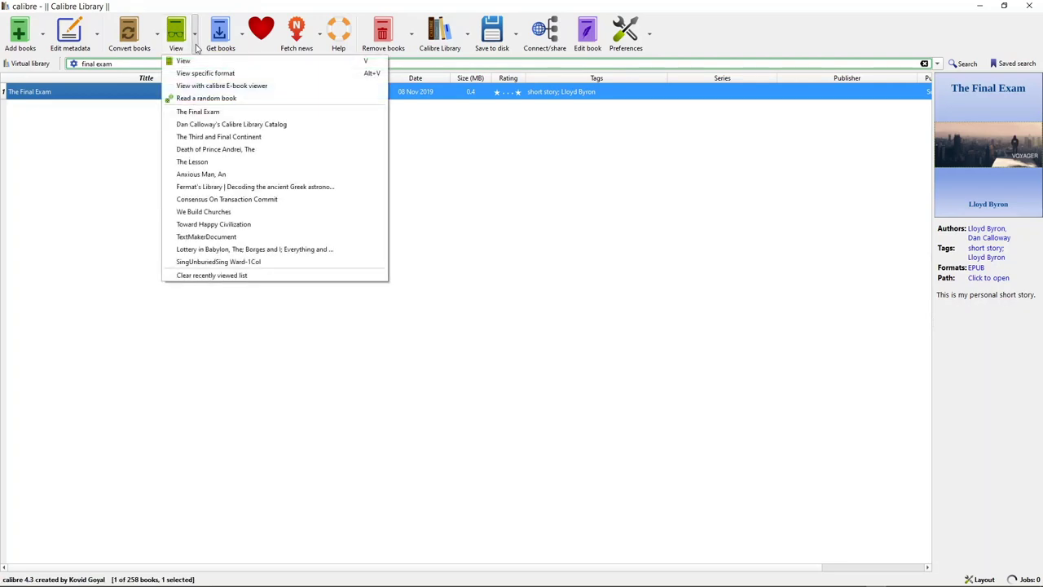
pyautogui.click(197, 126)
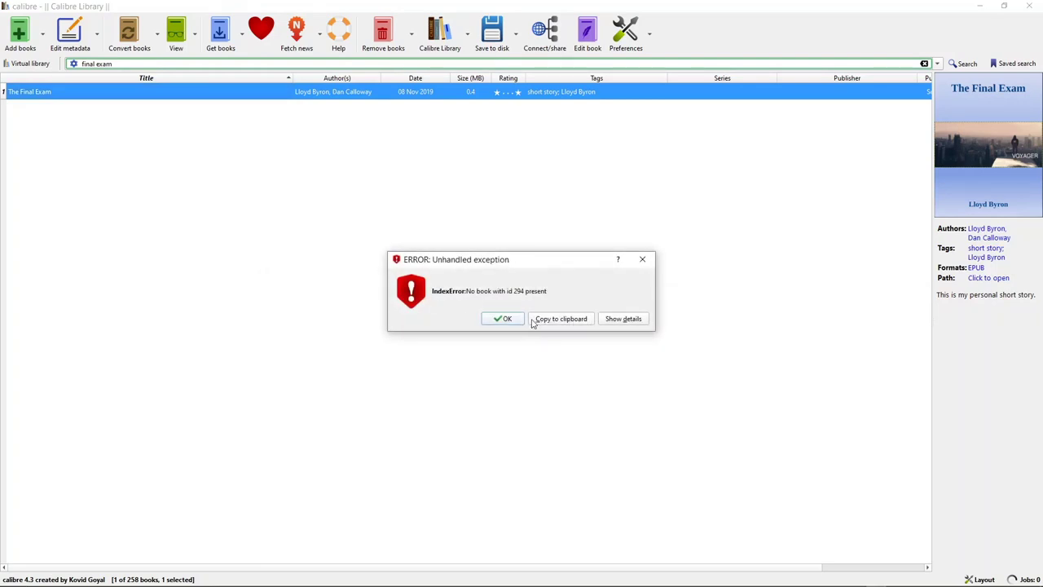
pyautogui.click(638, 267)
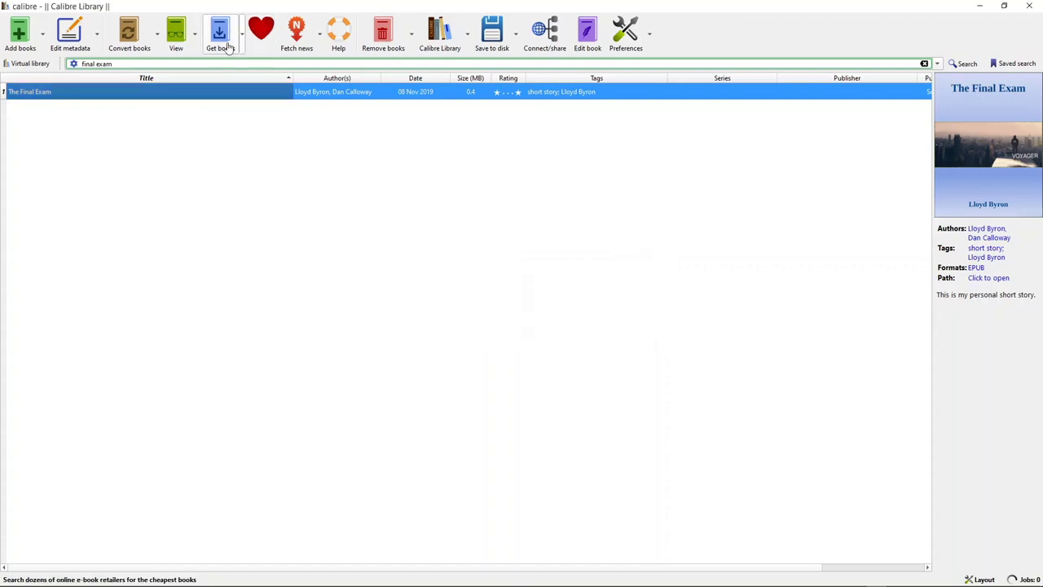
pyautogui.click(195, 50)
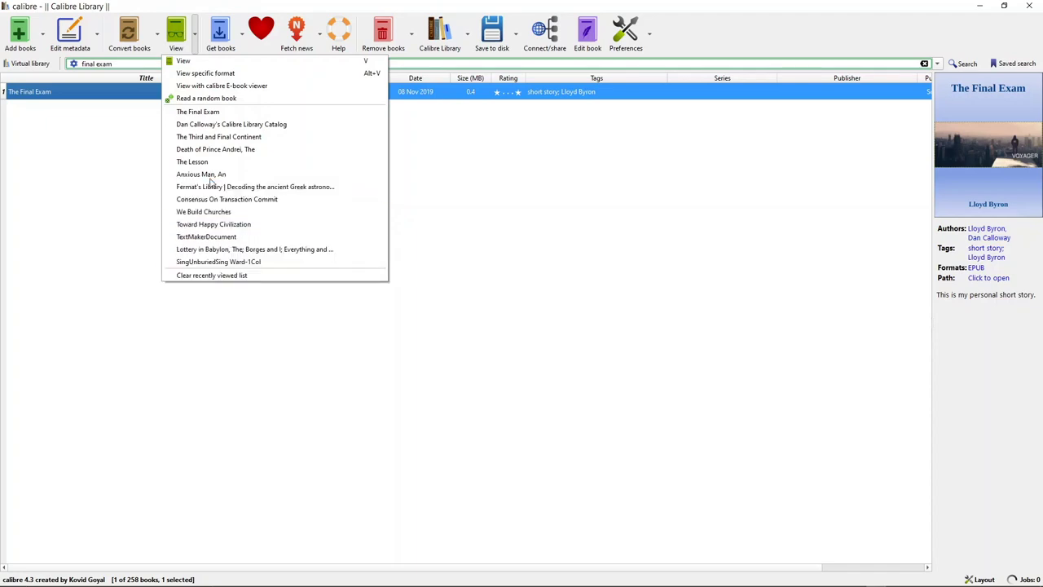
pyautogui.click(105, 170)
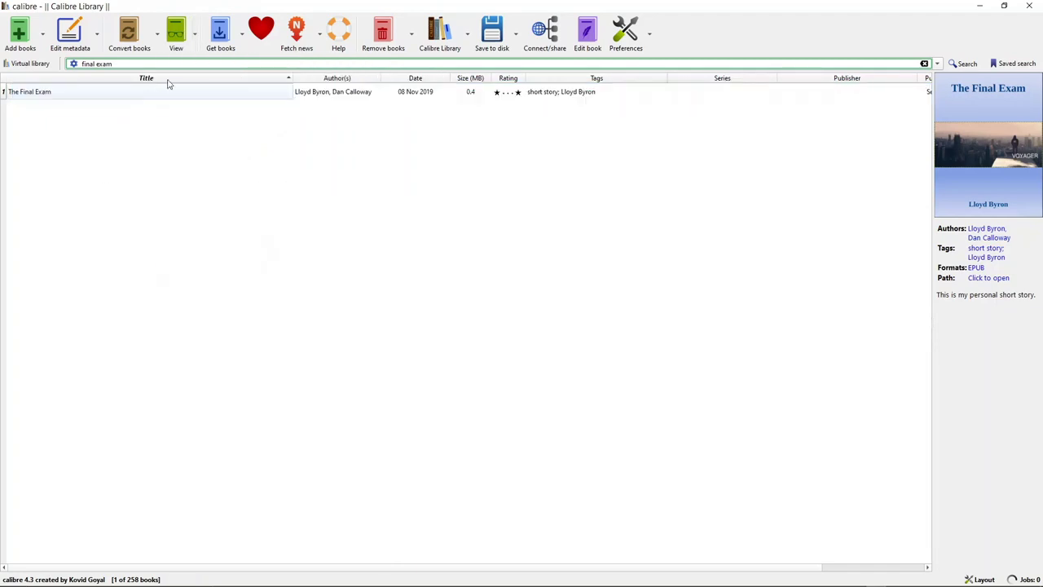
# - Open the Amazon Kindle store from the list of online e-book stores
pyautogui.click(241, 34)
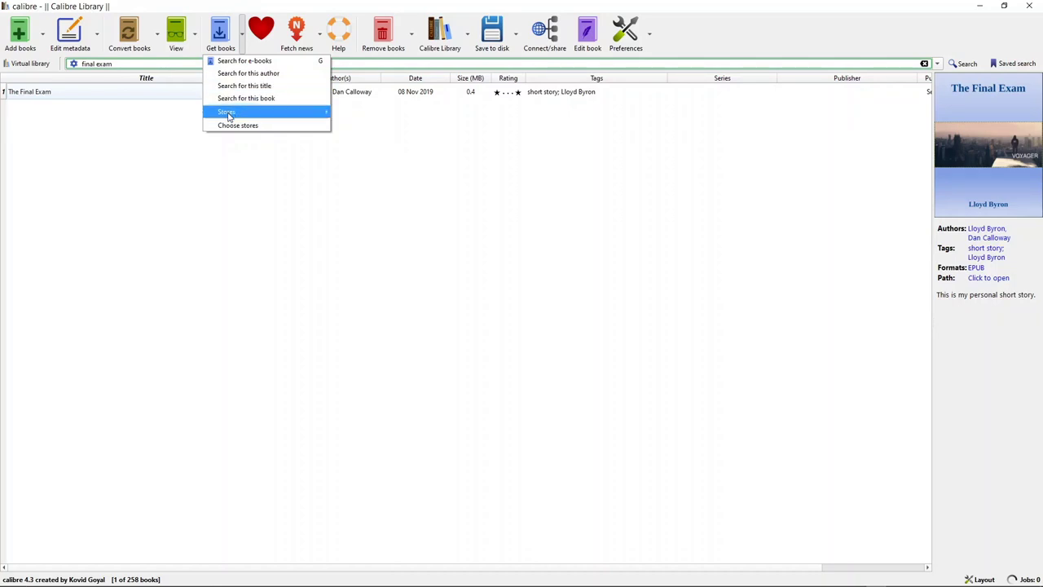
pyautogui.moveTo(229, 115)
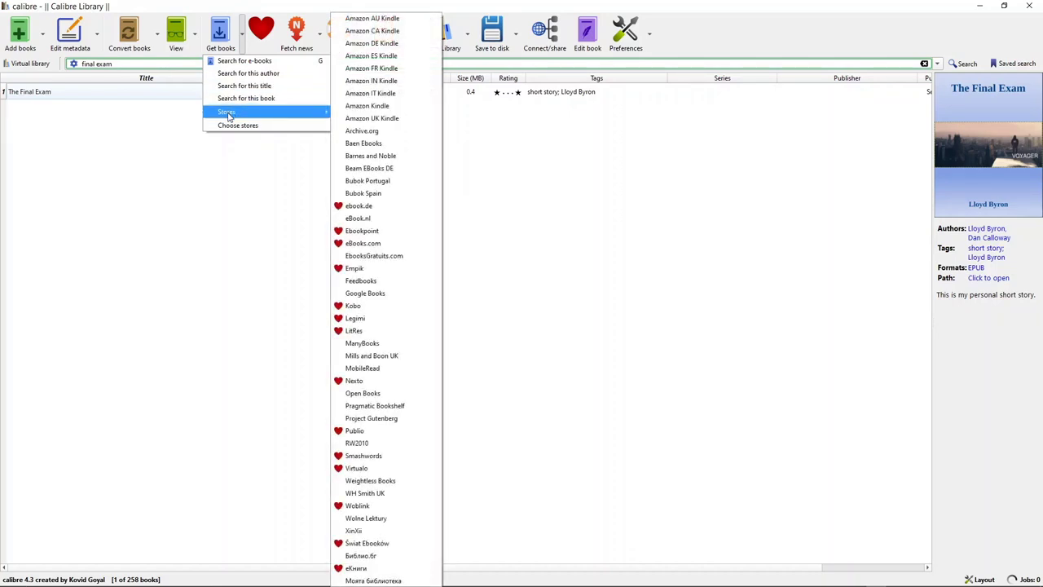
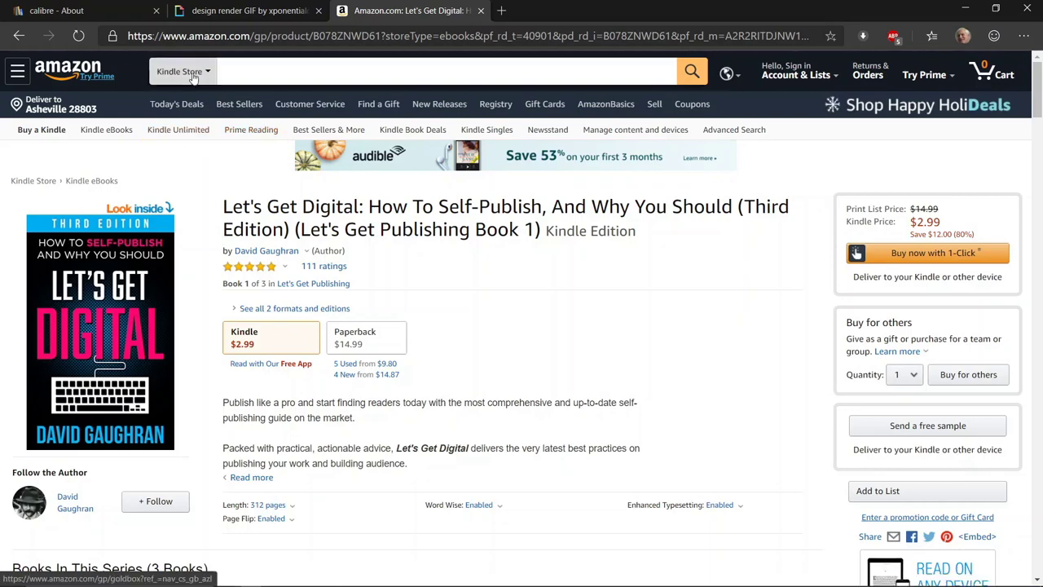
# - Look over the open browser pages and switch back to the calibre library
pyautogui.click(96, 14)
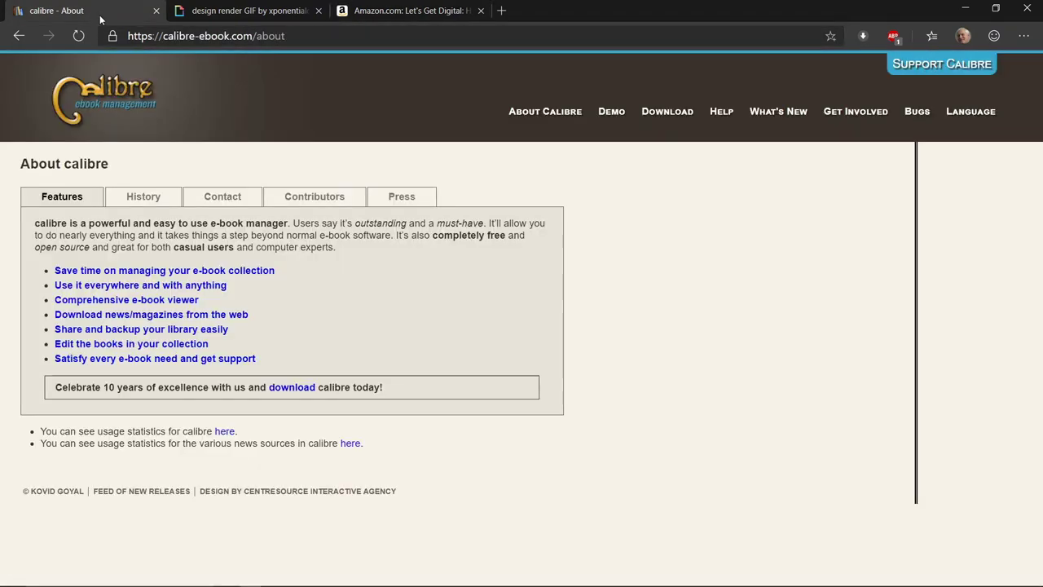
pyautogui.click(245, 12)
pyautogui.click(379, 13)
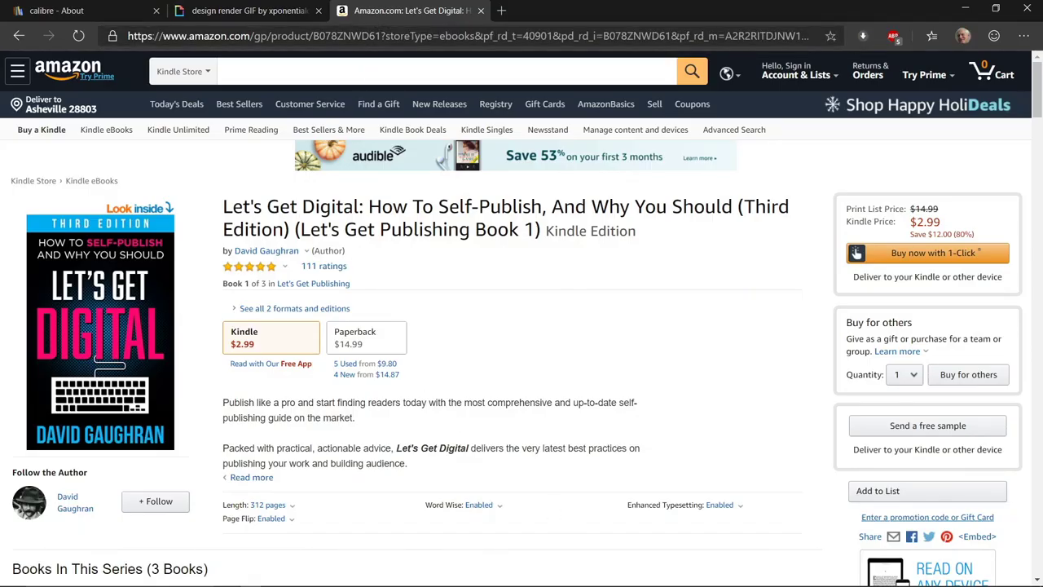
pyautogui.moveTo(815, 577)
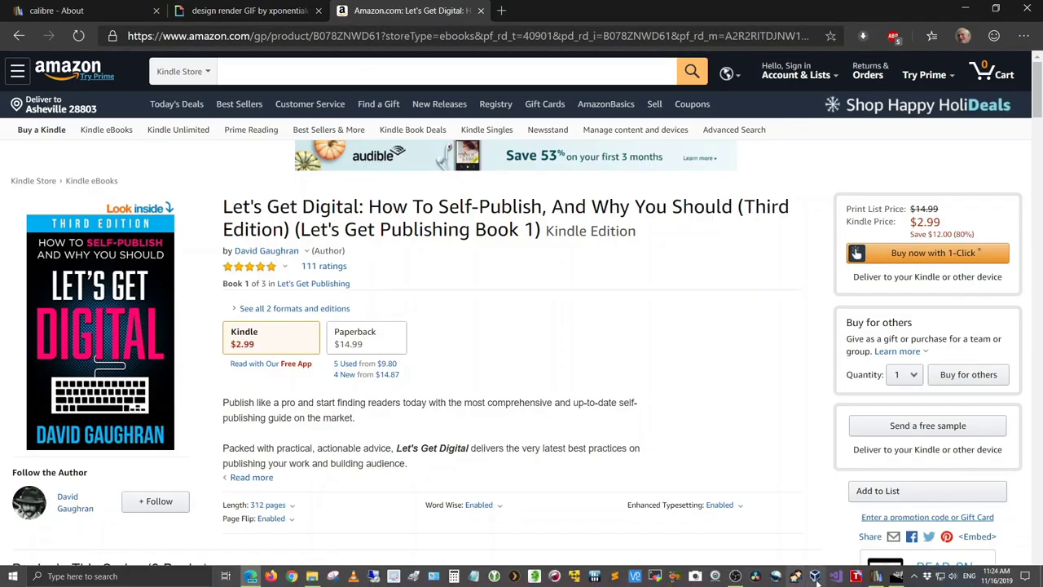
pyautogui.click(877, 576)
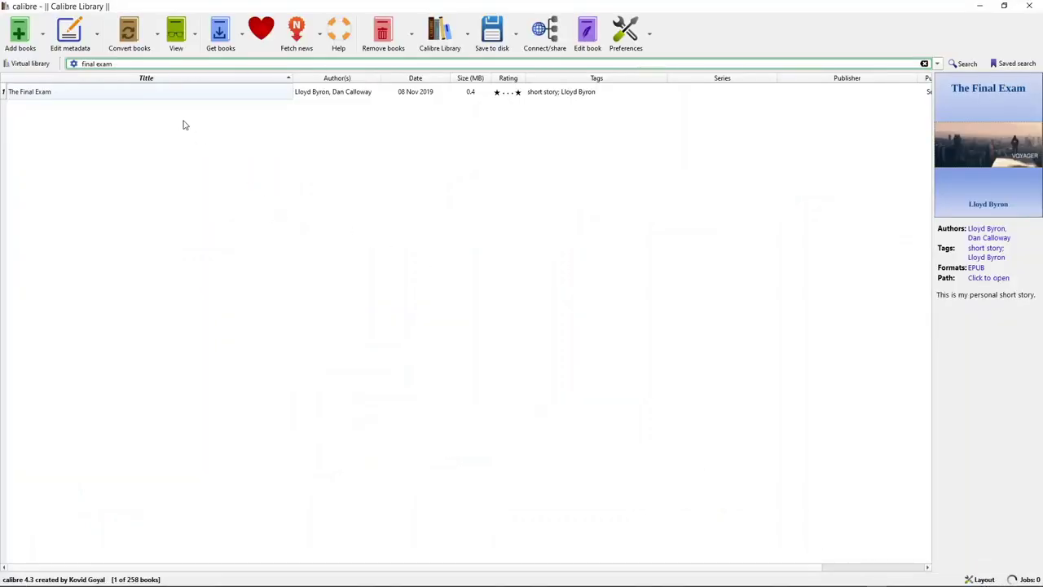
# - Search all listed online stores for books with the title "Huckleberry Finn"
pyautogui.click(219, 33)
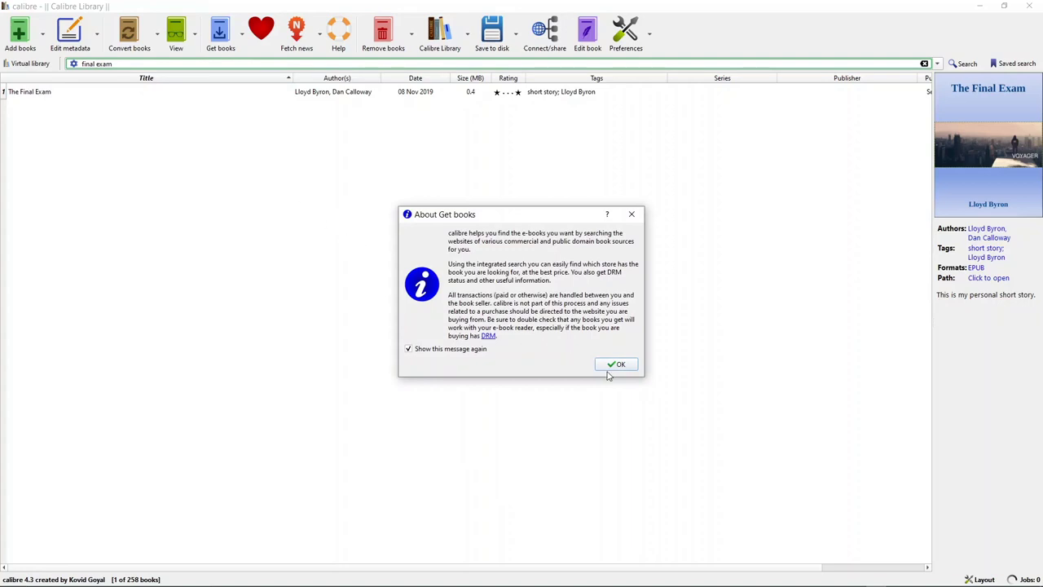
pyautogui.click(613, 366)
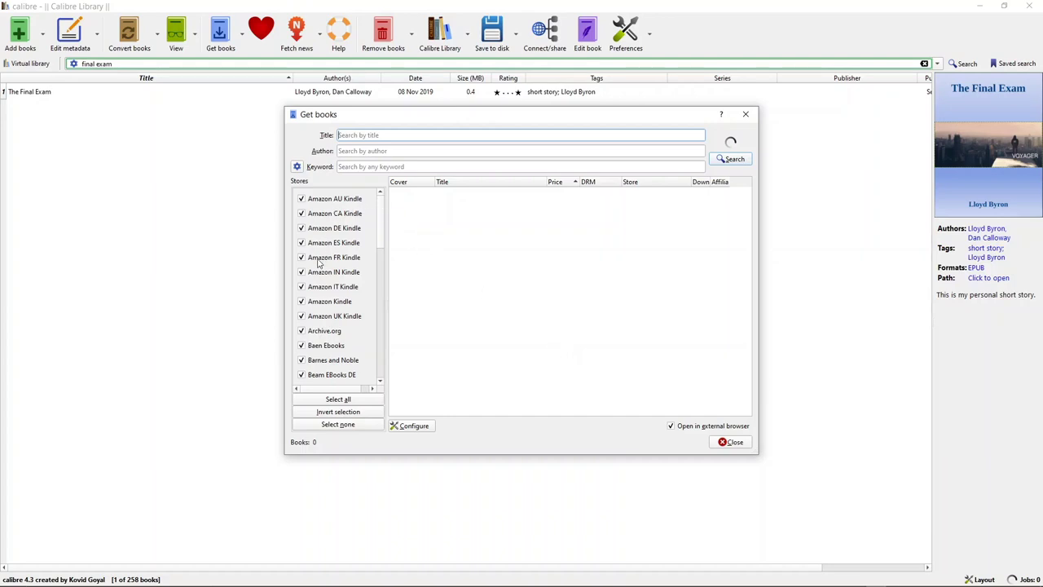
pyautogui.click(320, 306)
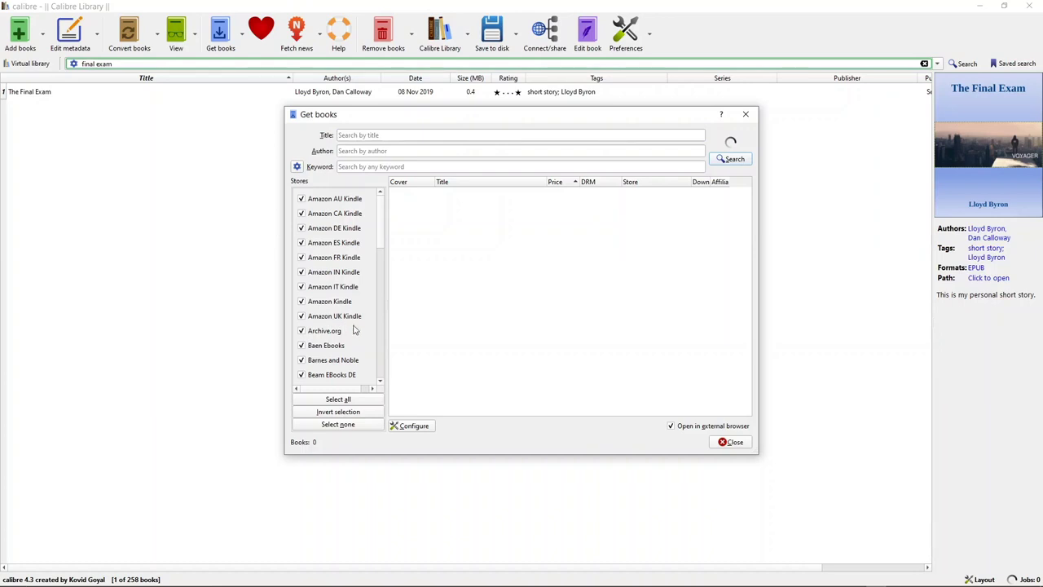
pyautogui.click(419, 135)
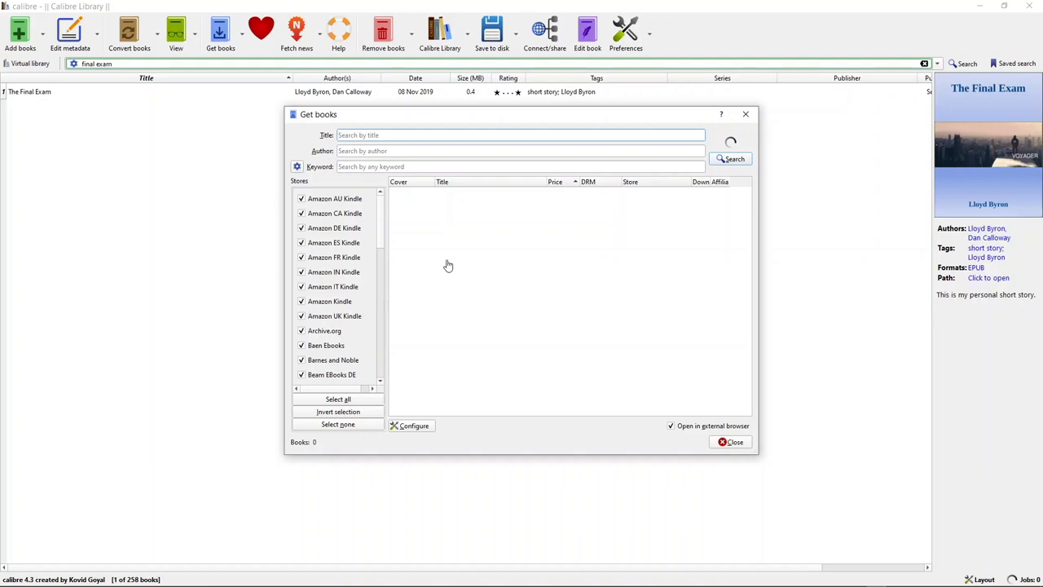
pyautogui.write('Huckleberry Finn')
pyautogui.click(728, 162)
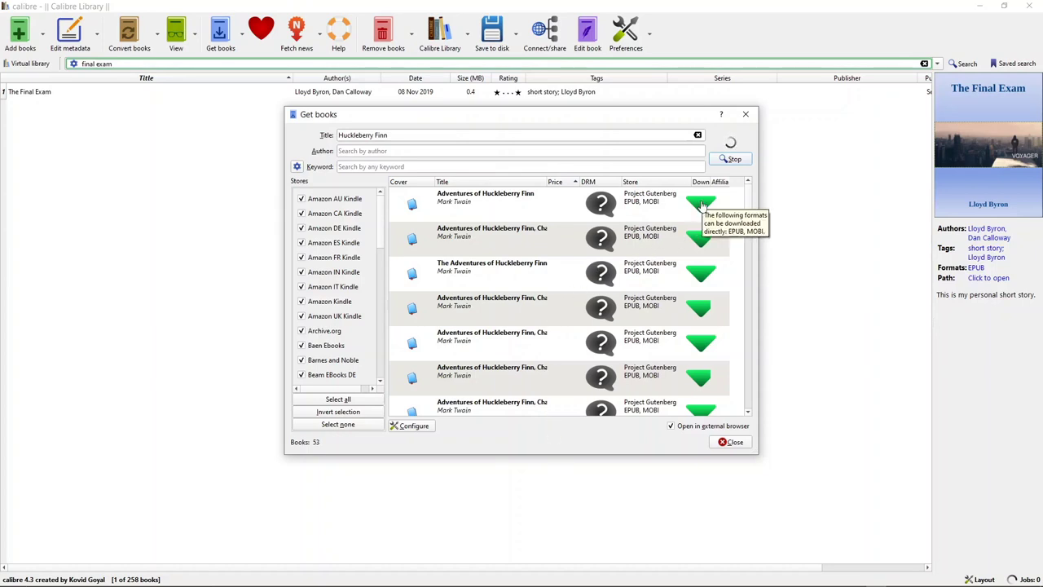
# - Download the first Adventures of Huckleberry Finn result from Project Gutenberg, close the store search and select the new book in the library
pyautogui.click(701, 204)
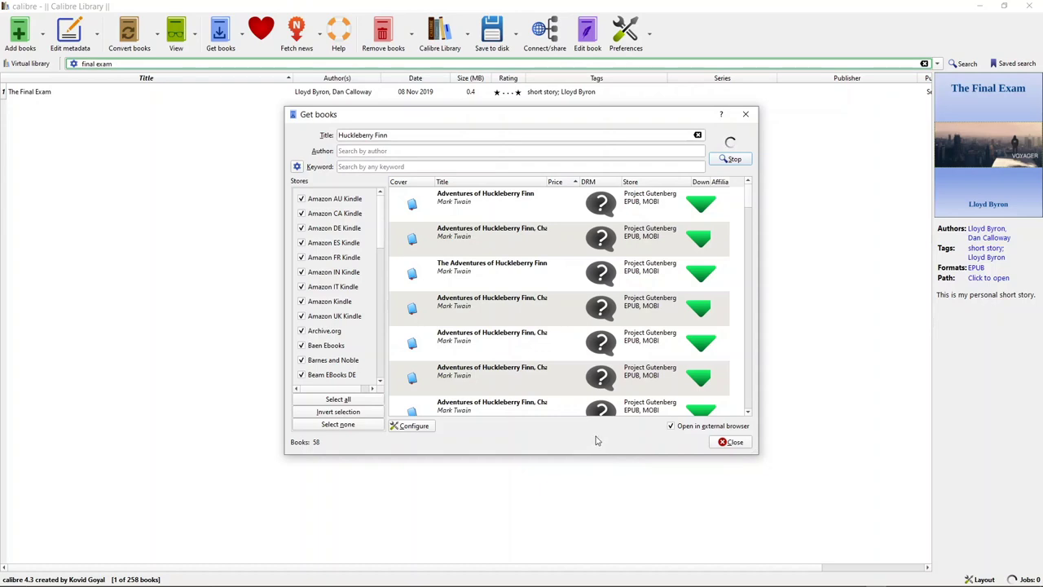
pyautogui.press('Escape')
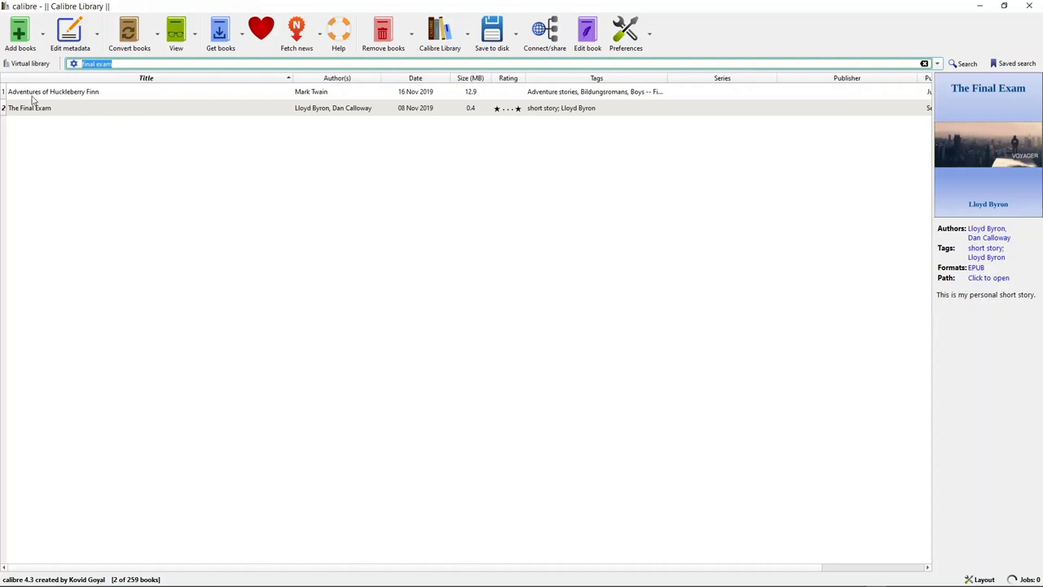
pyautogui.click(88, 94)
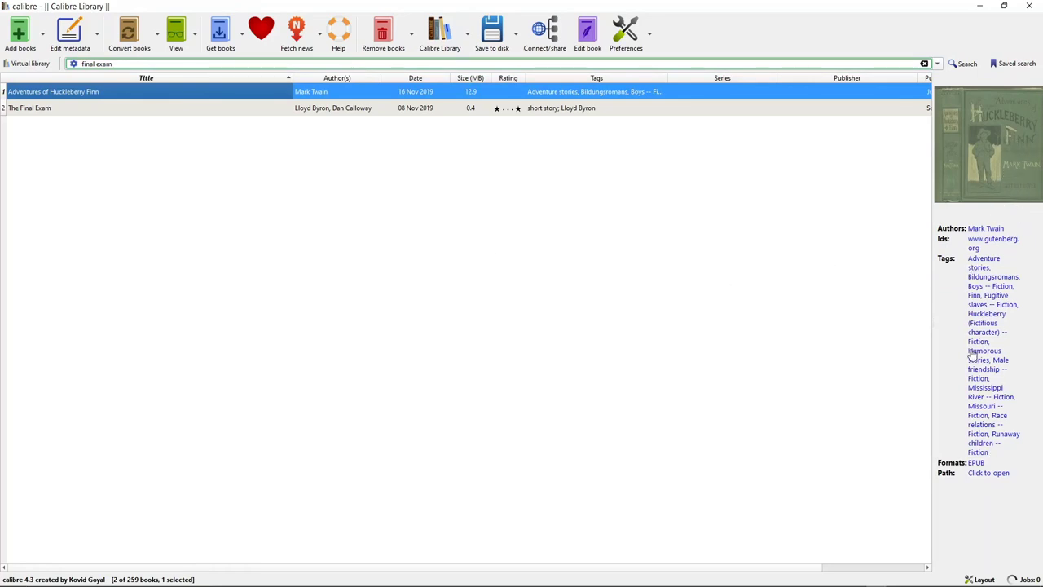
# - Open the folder containing Adventures of Huckleberry Finn, widen its Name column and open the EPUB file in the e-book viewer
pyautogui.moveTo(980, 477)
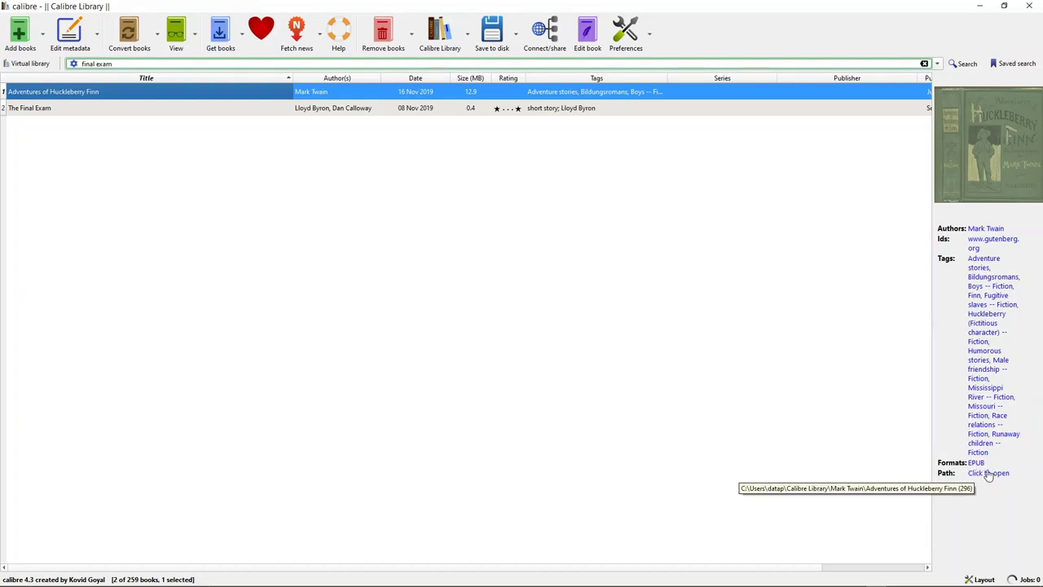
pyautogui.click(988, 473)
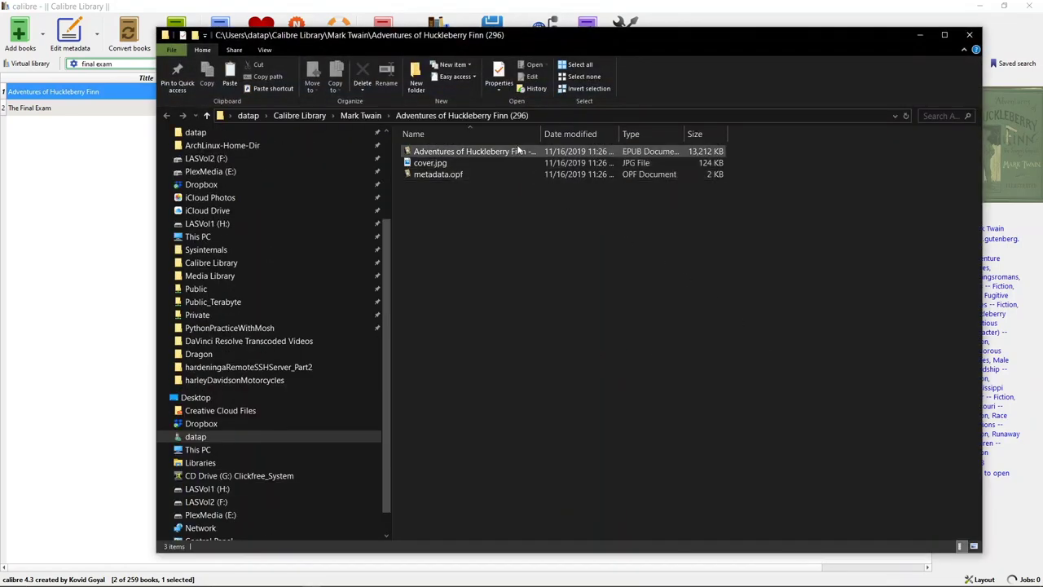
pyautogui.moveTo(541, 135); pyautogui.dragTo(633, 135)
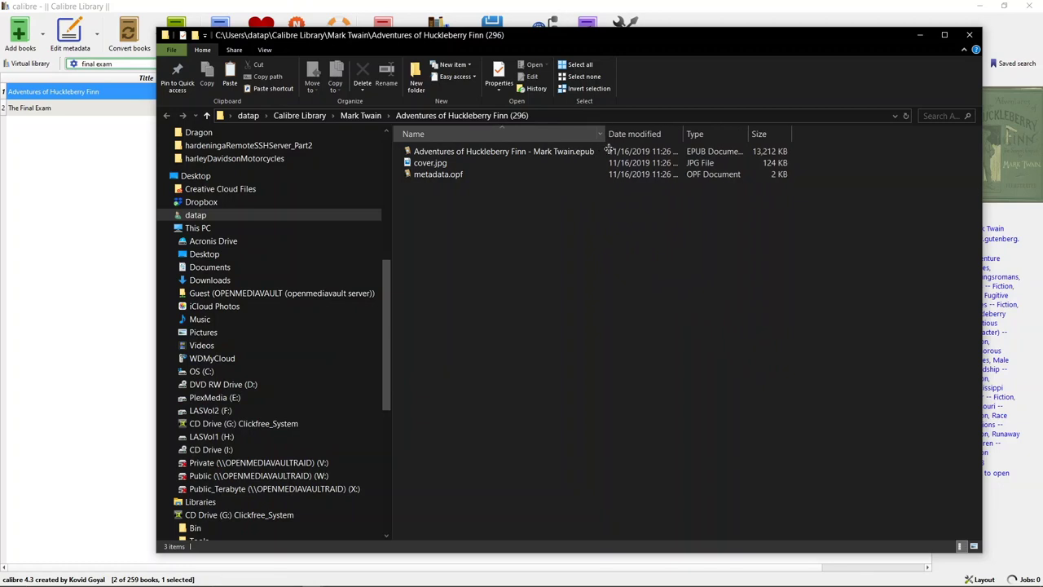
pyautogui.click(541, 152)
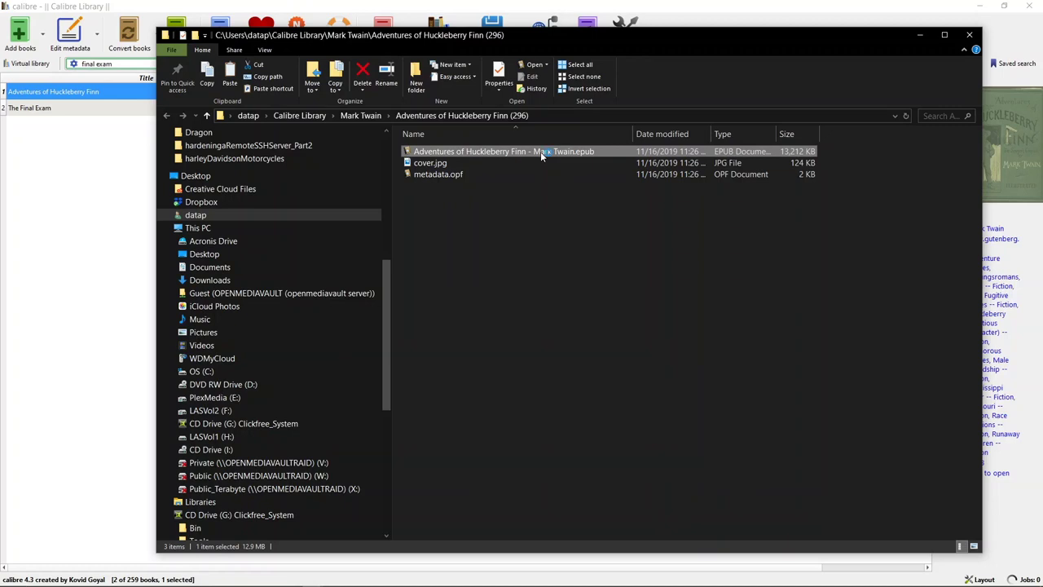
pyautogui.doubleClick(540, 151)
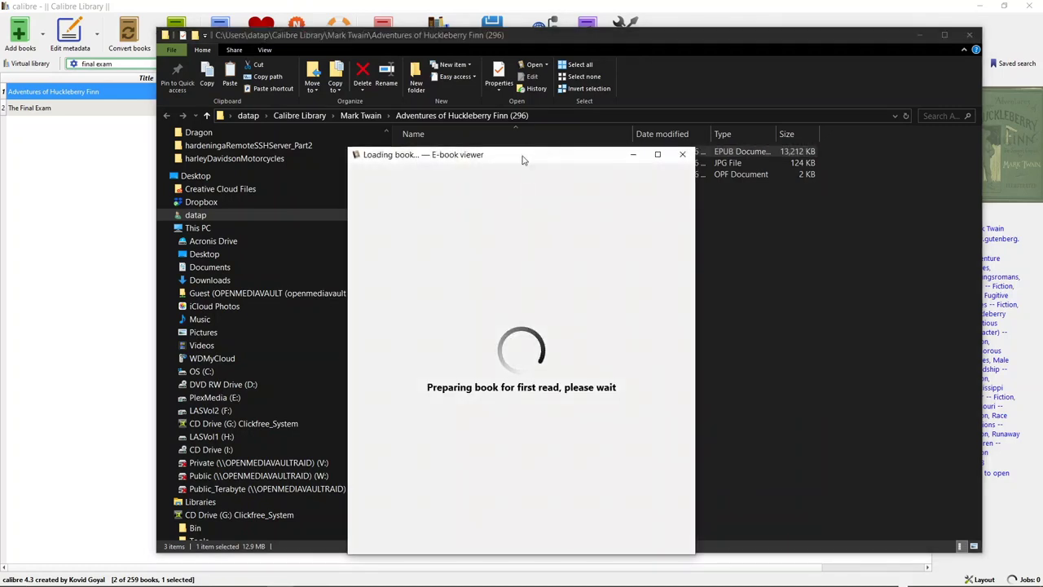
pyautogui.moveTo(524, 160); pyautogui.dragTo(553, 93)
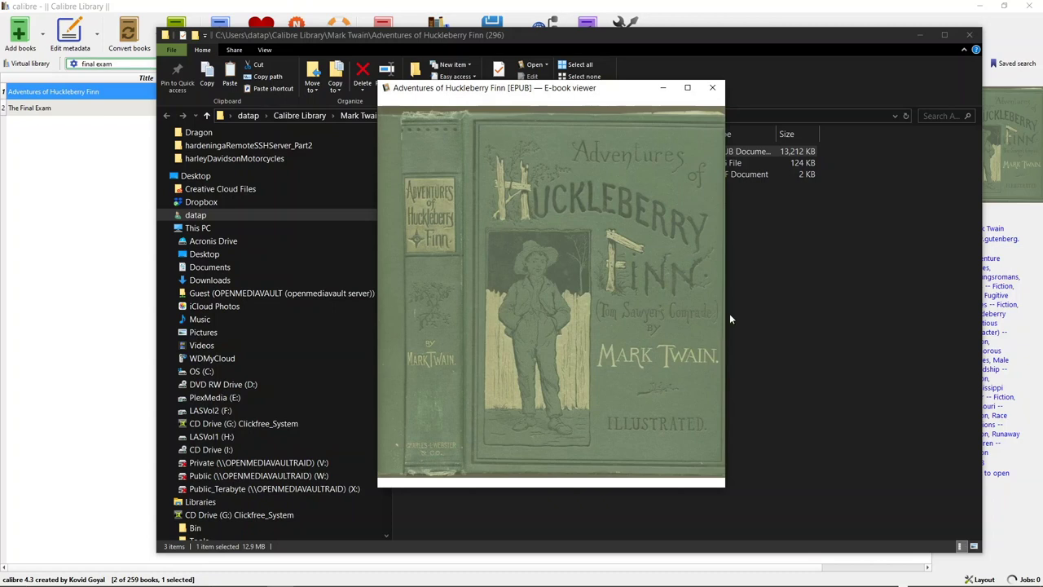
# - Show the viewer's controls and table of contents, and follow the CHAPTER I link on the Contents page
pyautogui.rightClick(637, 292)
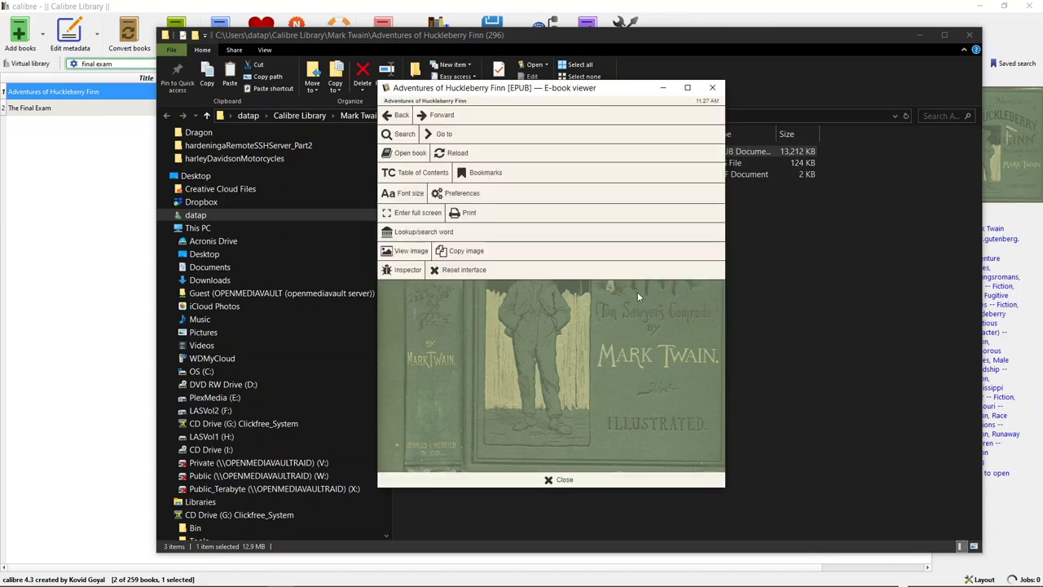
pyautogui.click(528, 324)
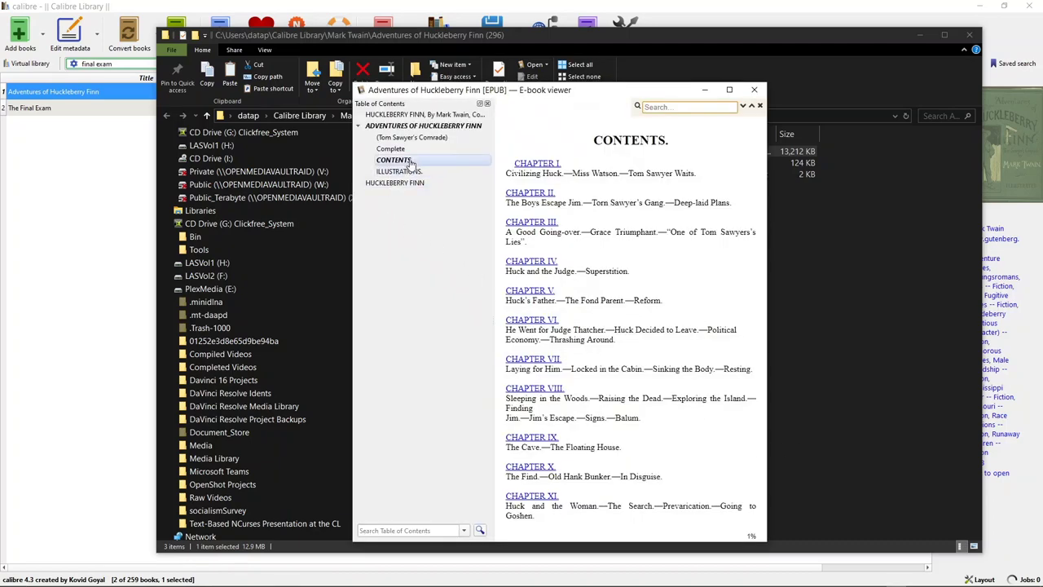
pyautogui.click(379, 126)
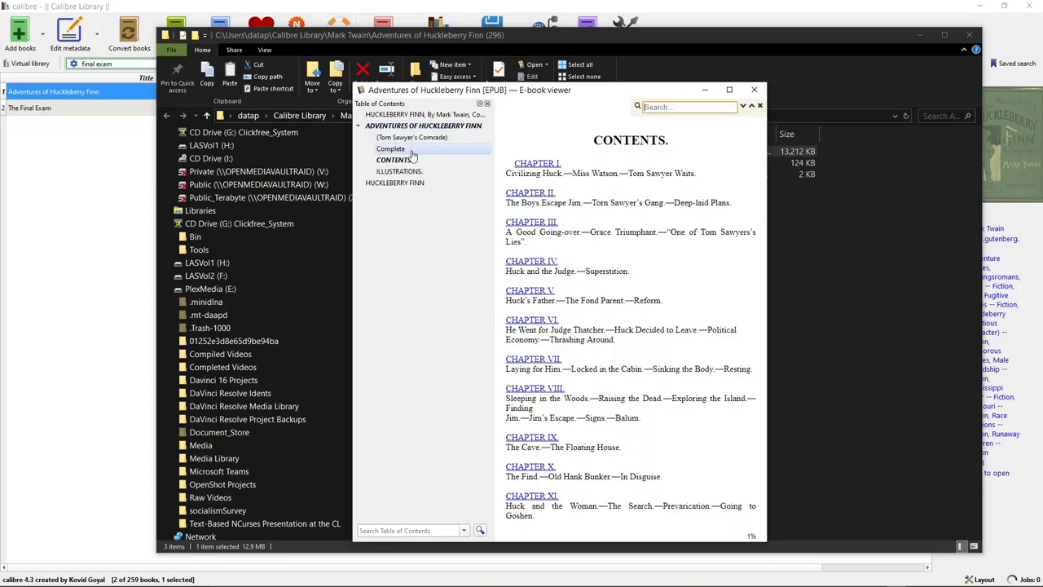
pyautogui.click(535, 166)
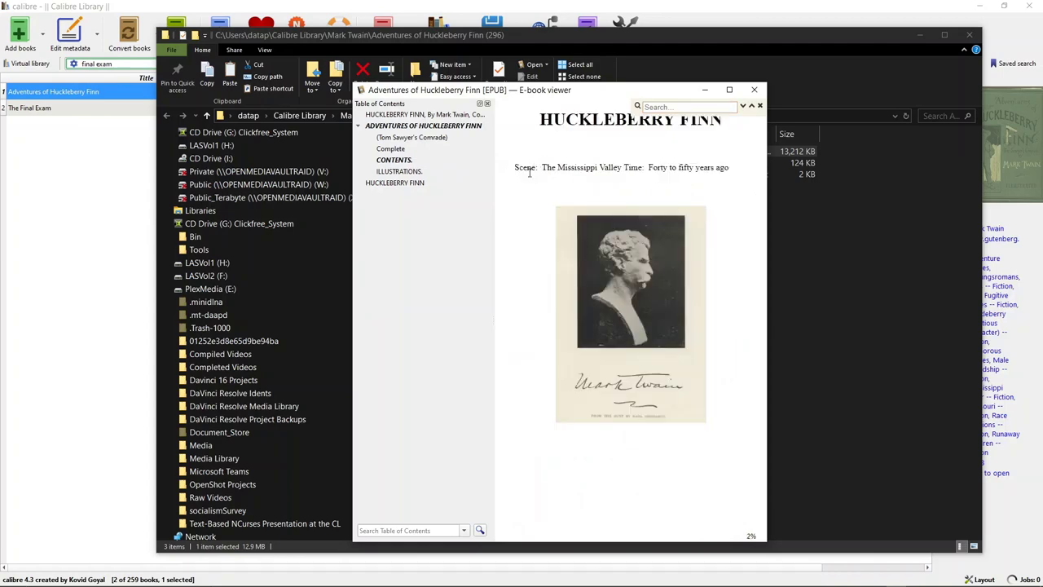
# - Page forward six pages in Adventures of Huckleberry Finn to read through Chapter I
pyautogui.click(761, 325)
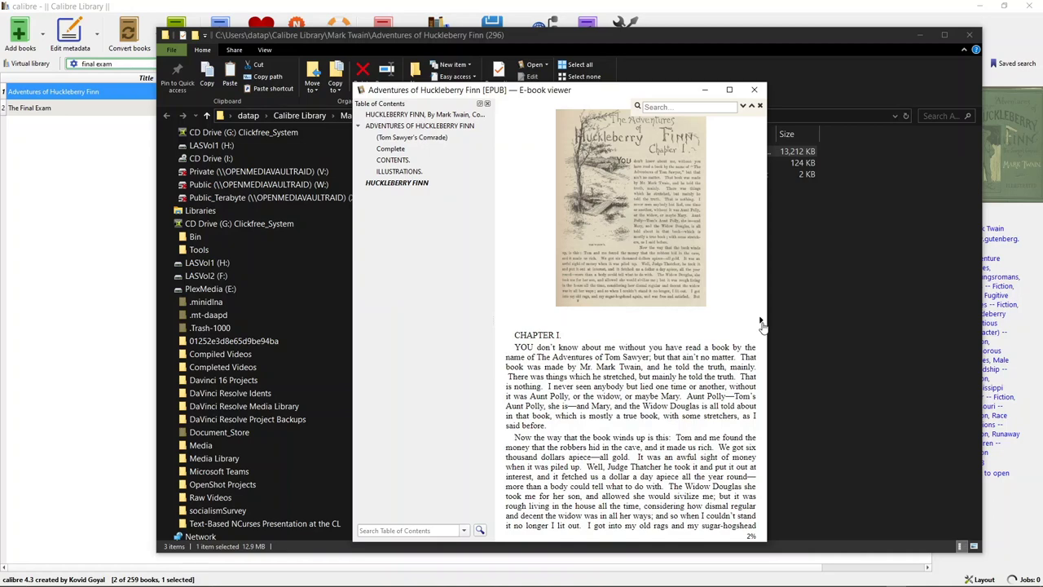
pyautogui.click(762, 325)
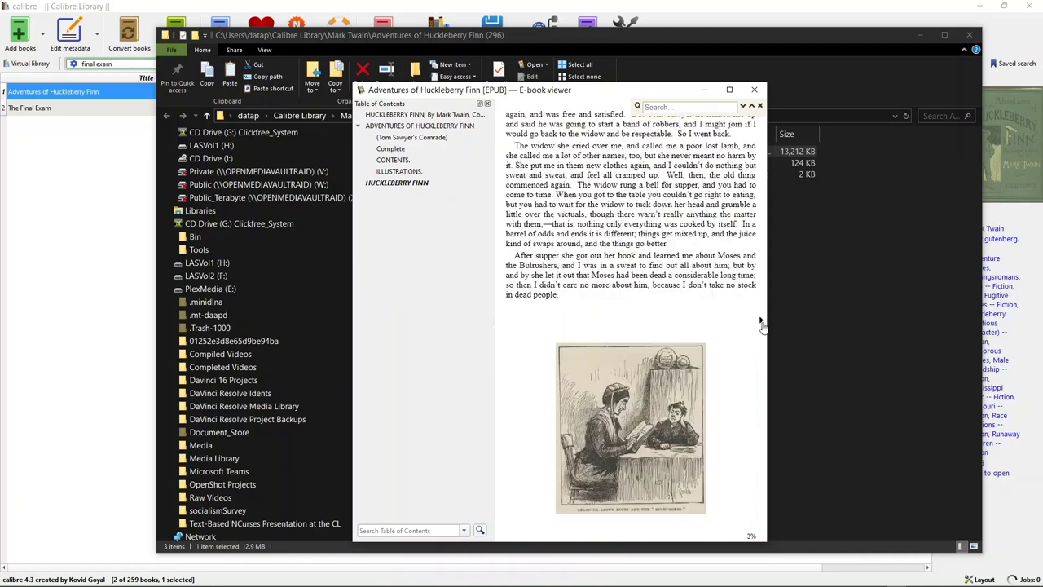
pyautogui.click(762, 325)
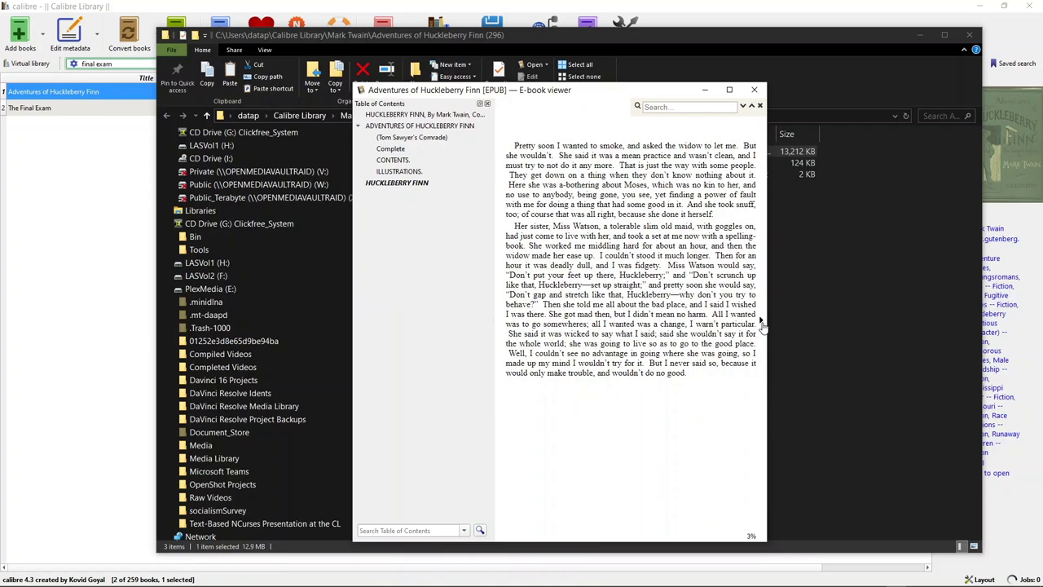
pyautogui.click(762, 326)
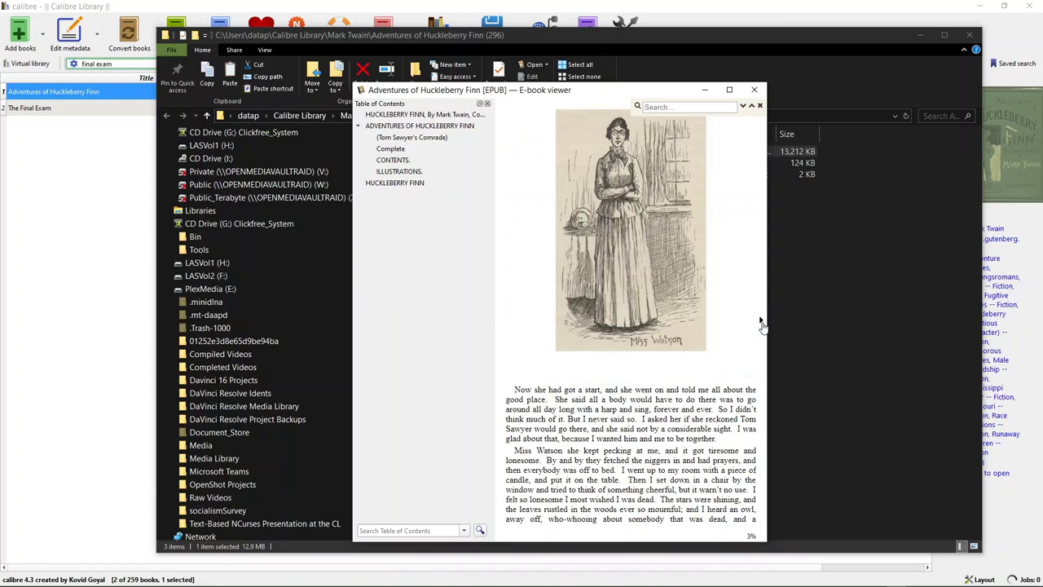
pyautogui.click(762, 325)
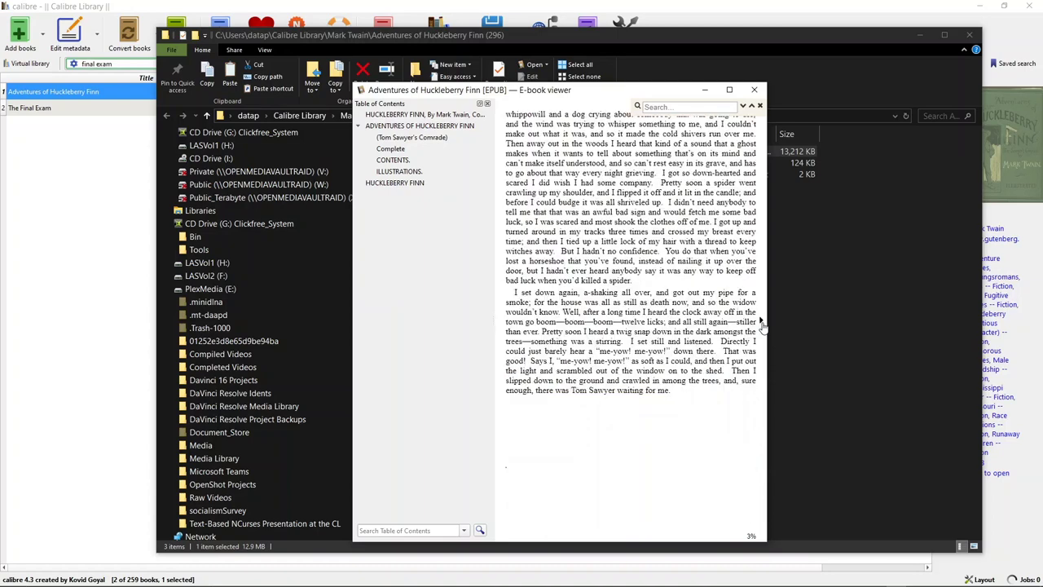
pyautogui.click(761, 325)
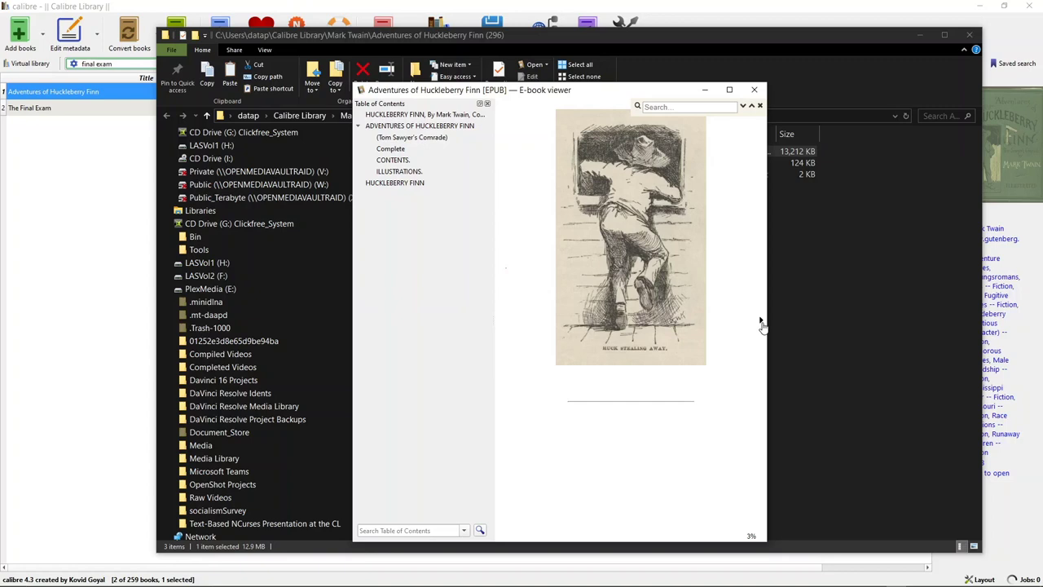
# - Return to the calibre library, open The Final Exam in the book editor and look through its source text
pyautogui.click(133, 133)
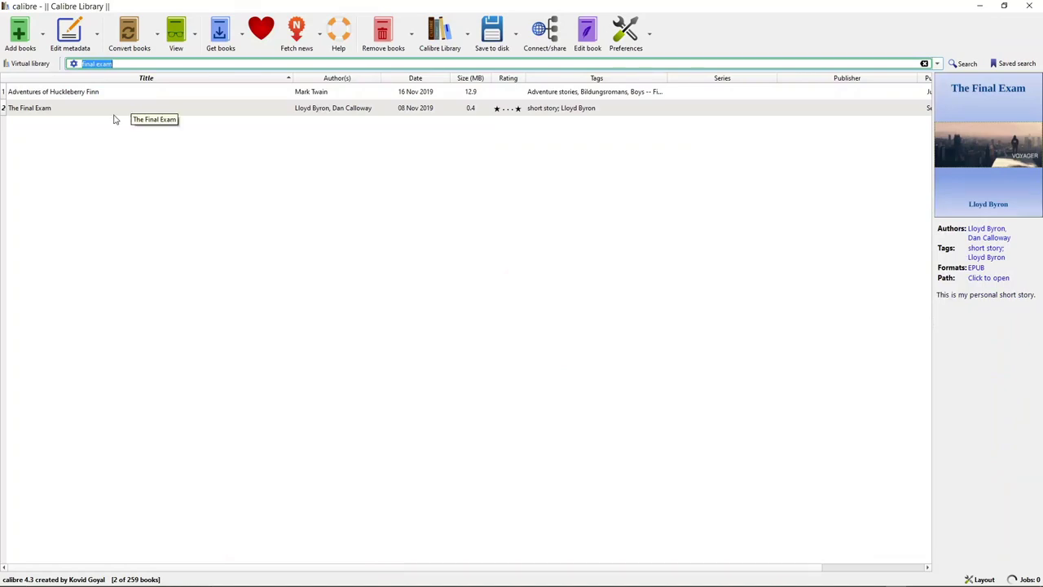
pyautogui.rightClick(103, 110)
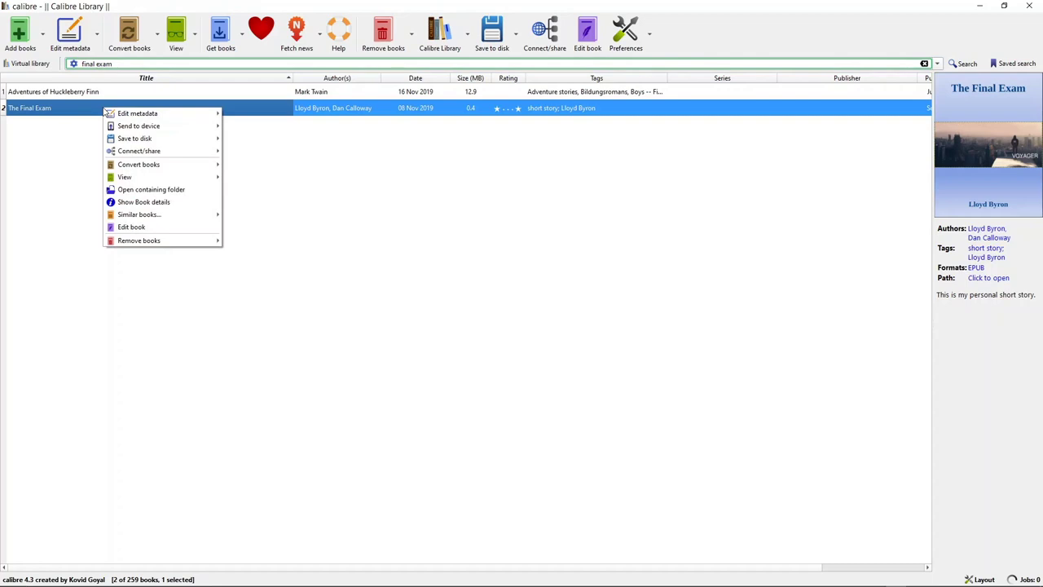
pyautogui.click(167, 231)
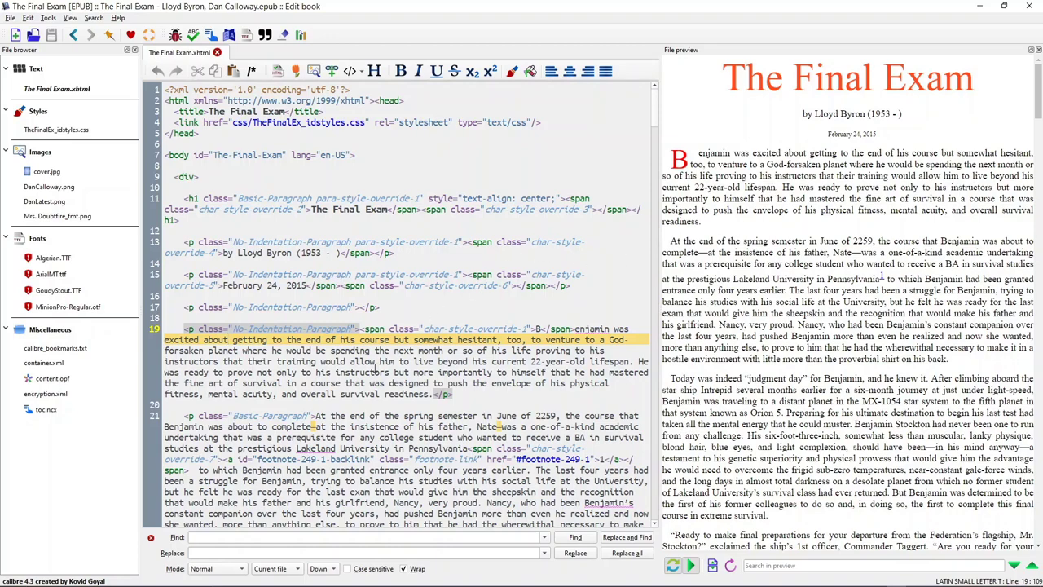
pyautogui.scroll(-8, 375, 362)
pyautogui.scroll(5, 369, 359)
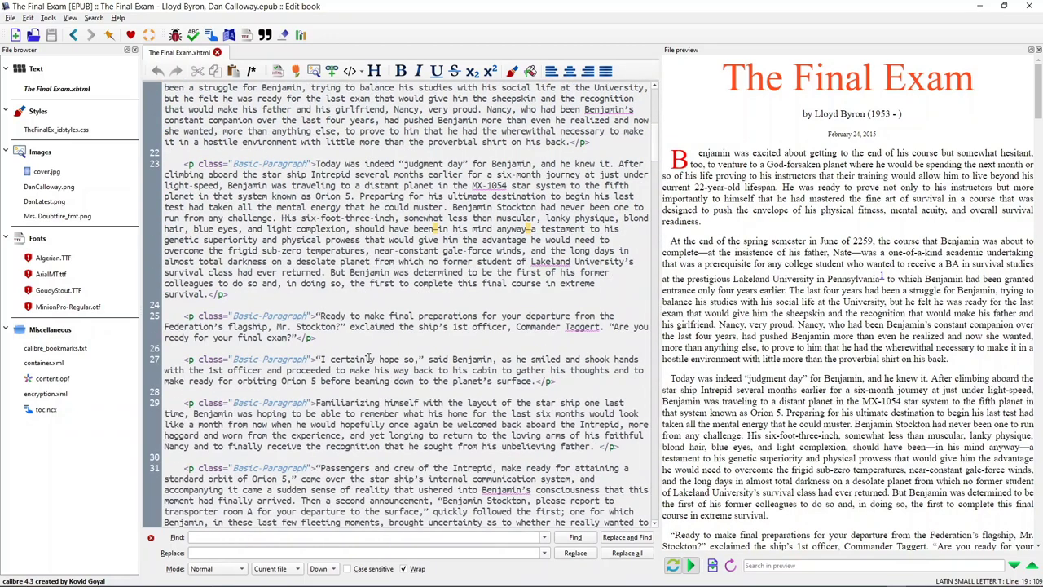
pyautogui.scroll(3, 369, 355)
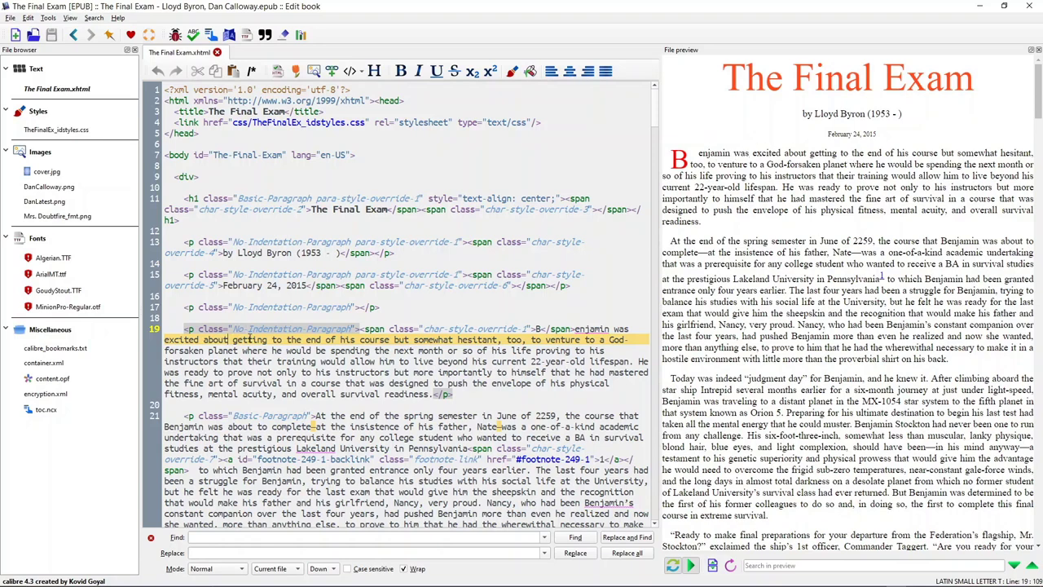
# - Replace the word "end" with "beginning" in the opening sentence of The Final Exam's first story paragraph
pyautogui.click(322, 340)
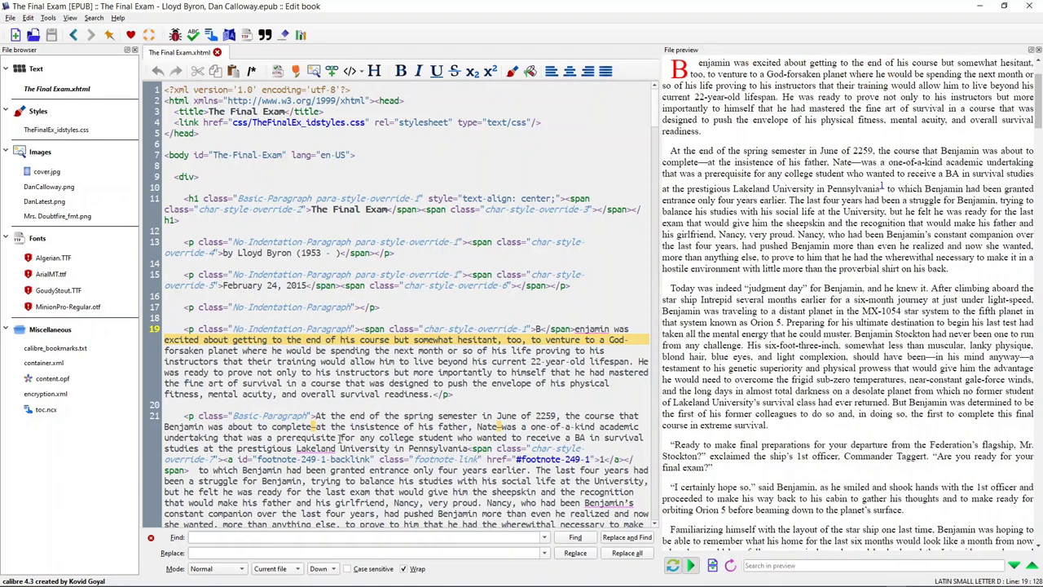
pyautogui.press('BackSpace')
pyautogui.press('BackSpace')
pyautogui.press('BackSpace')
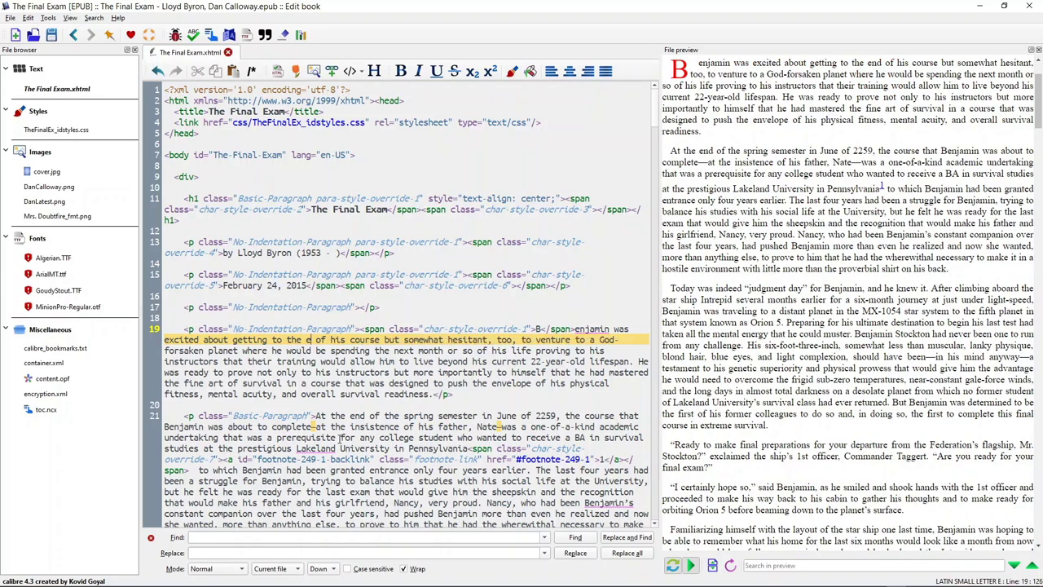
pyautogui.write('beginni')
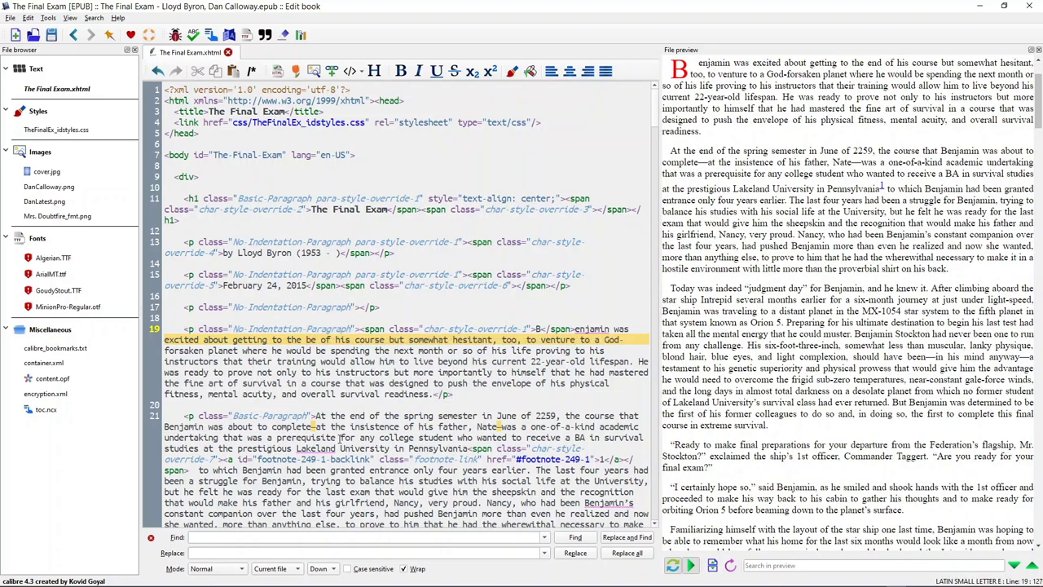
pyautogui.write('ng')
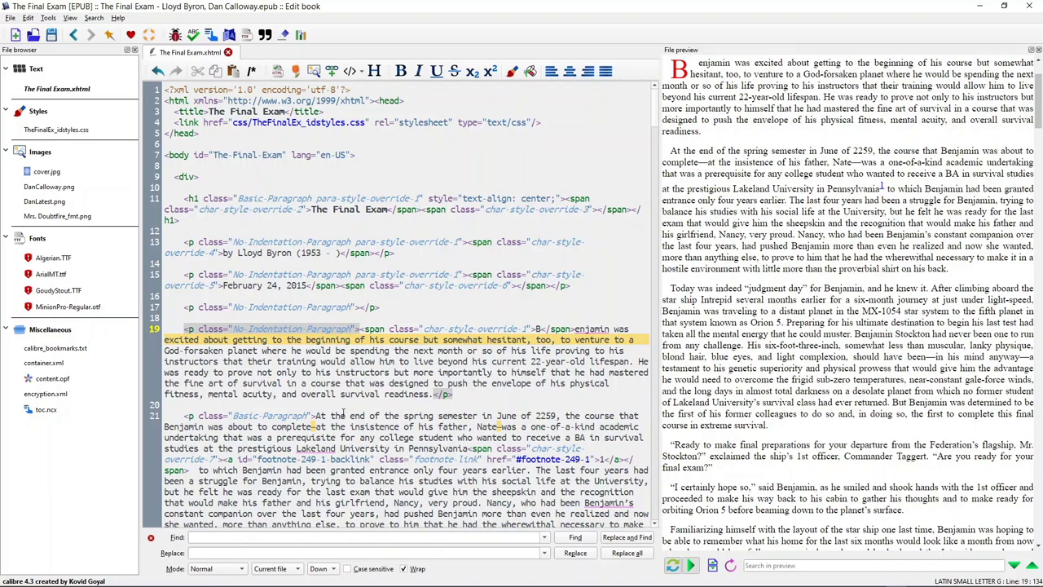
# - Change "beginning" back to "end" in the opening sentence of the story
pyautogui.press('BackSpace')
pyautogui.press('BackSpace')
pyautogui.press('BackSpace')
pyautogui.press('BackSpace')
pyautogui.press('BackSpace')
pyautogui.press('BackSpace')
pyautogui.press('BackSpace')
pyautogui.press('BackSpace')
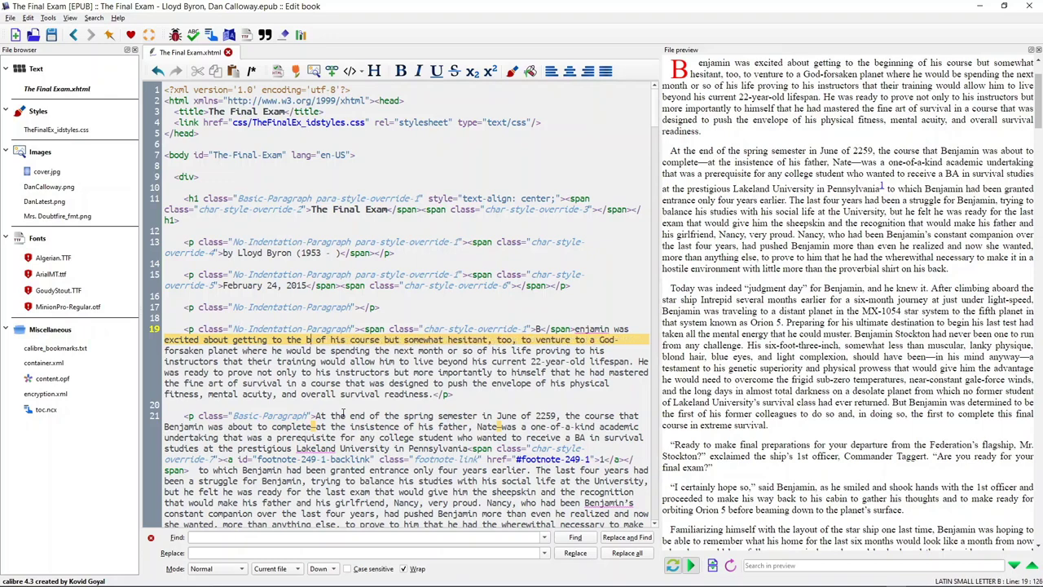
pyautogui.press('BackSpace')
pyautogui.write('end')
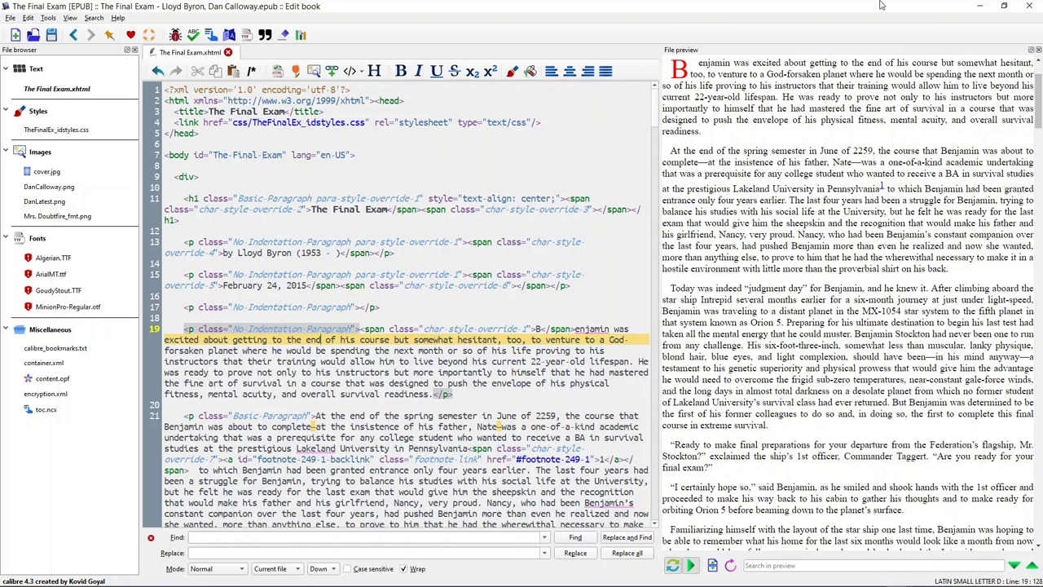
# - Quit the book editor without saving and clear the "final exam" search to list the whole library from its first book
pyautogui.click(1029, 6)
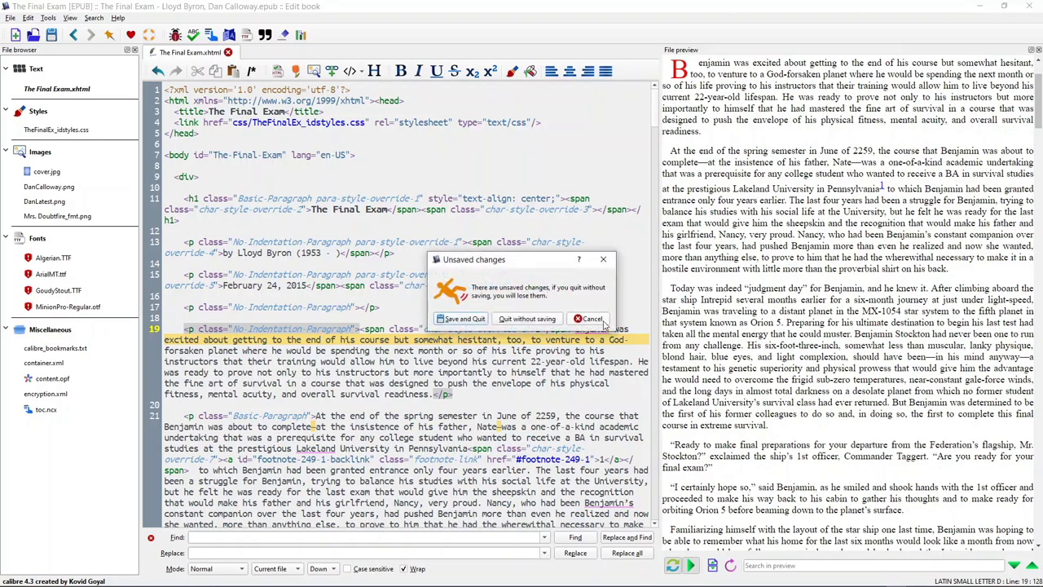
pyautogui.click(537, 318)
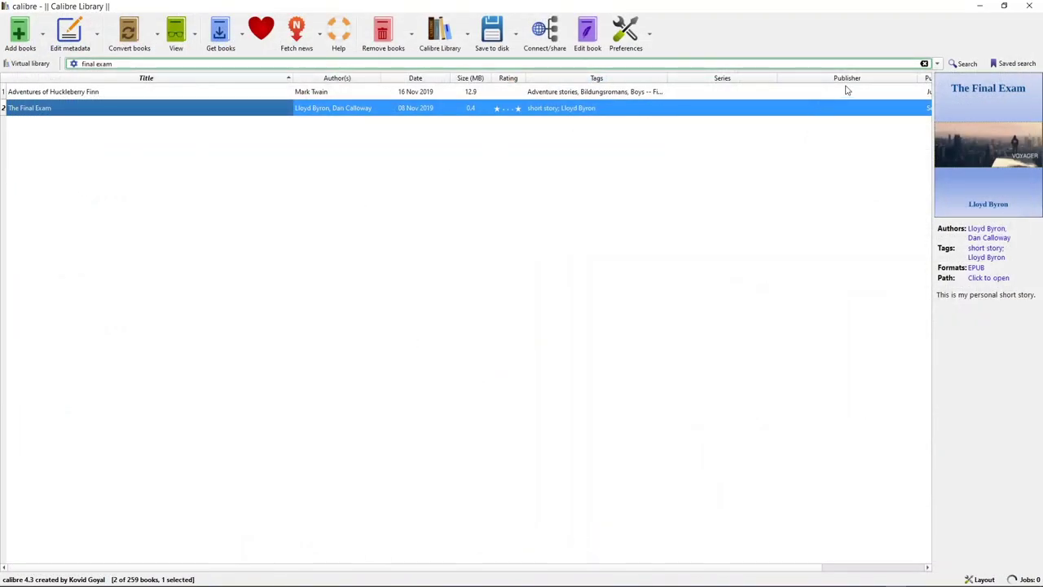
pyautogui.click(924, 63)
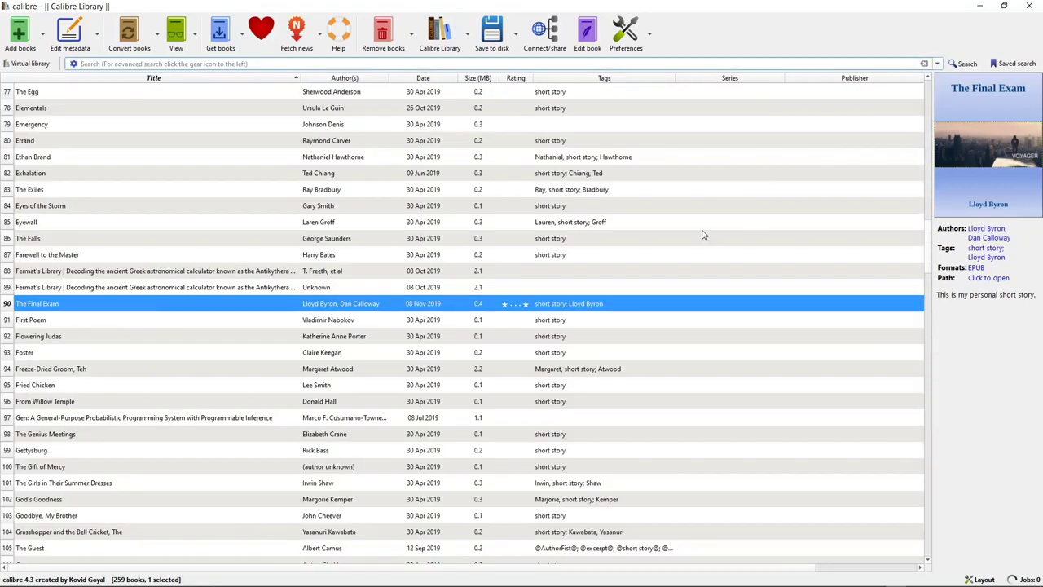
pyautogui.scroll(4, 23, 218)
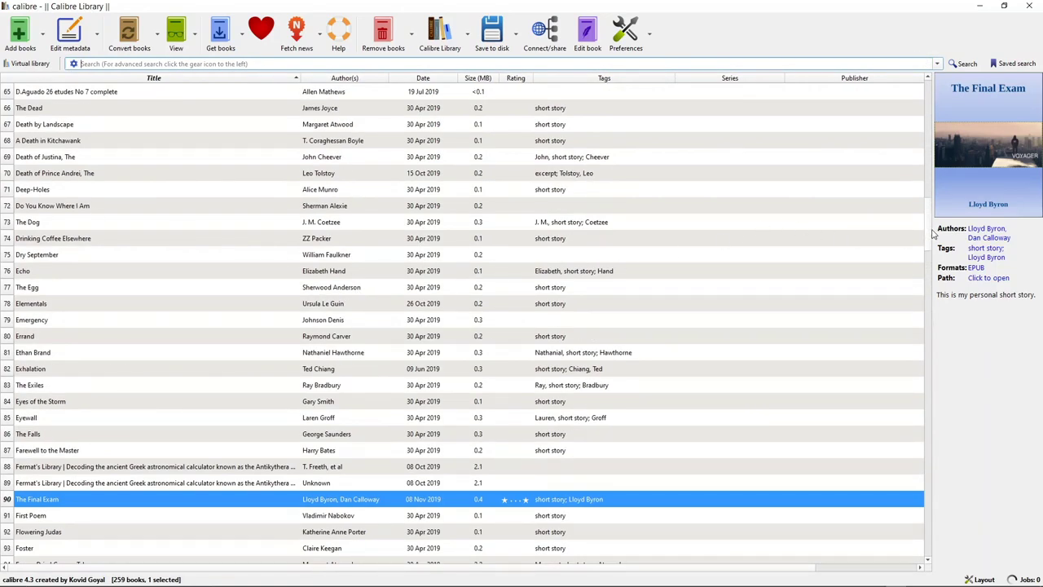
pyautogui.press('Tab')
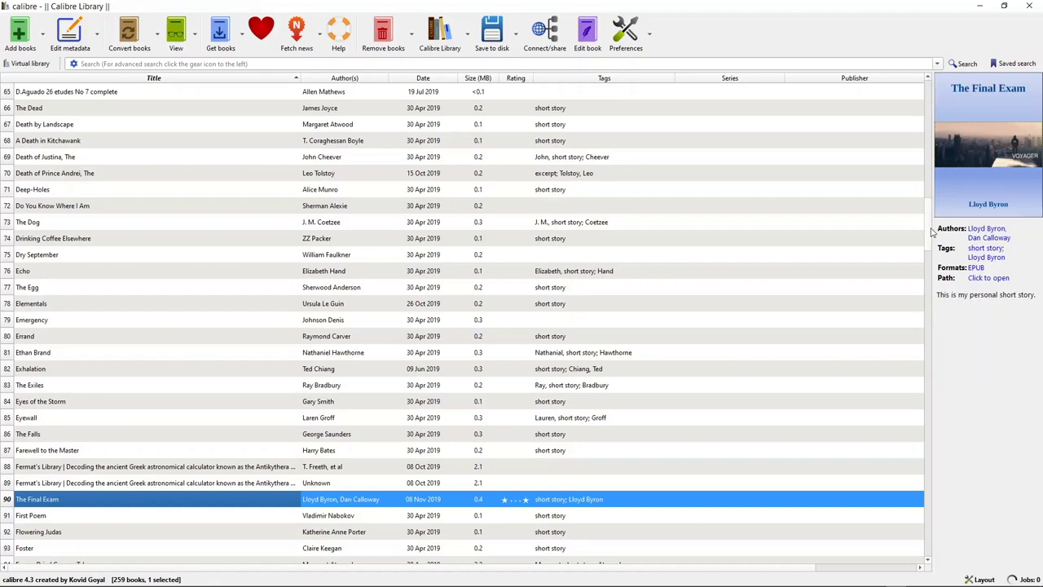
pyautogui.moveTo(929, 229); pyautogui.dragTo(924, 87)
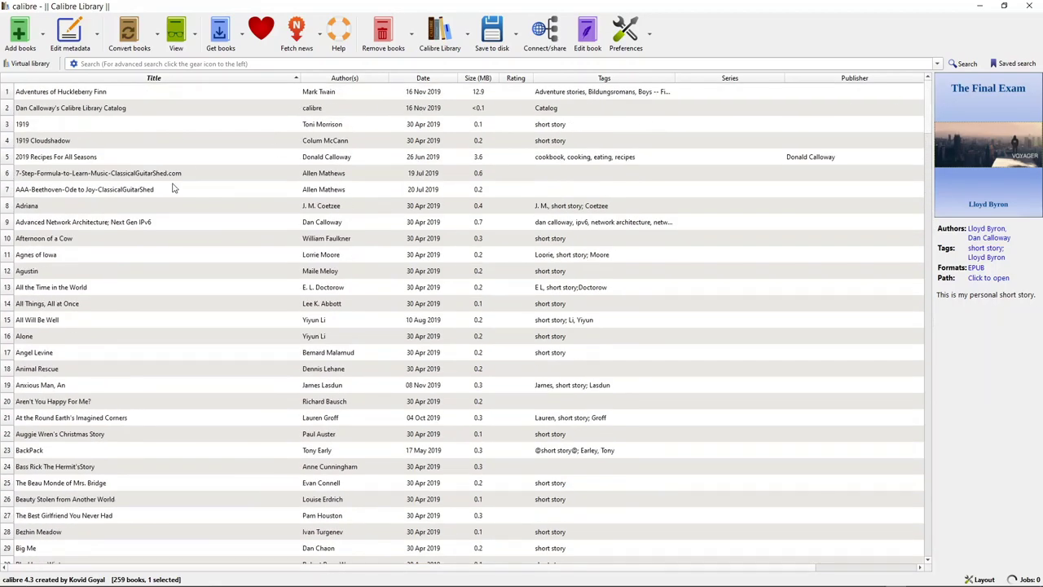
# - Open the folder containing All Will Be Well and open its PDF file with Adobe Acrobat Reader DC
pyautogui.click(81, 324)
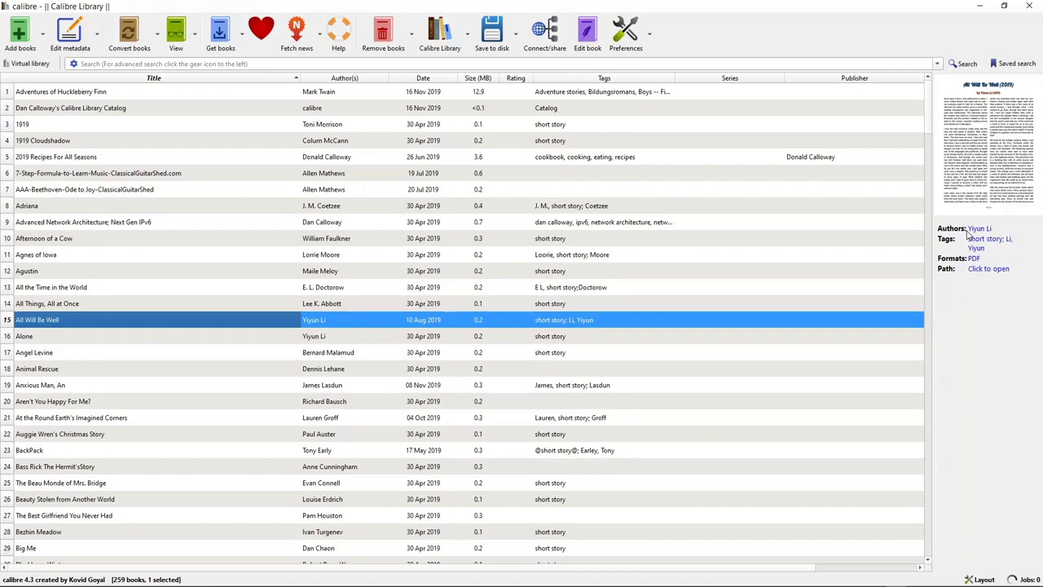
pyautogui.click(974, 273)
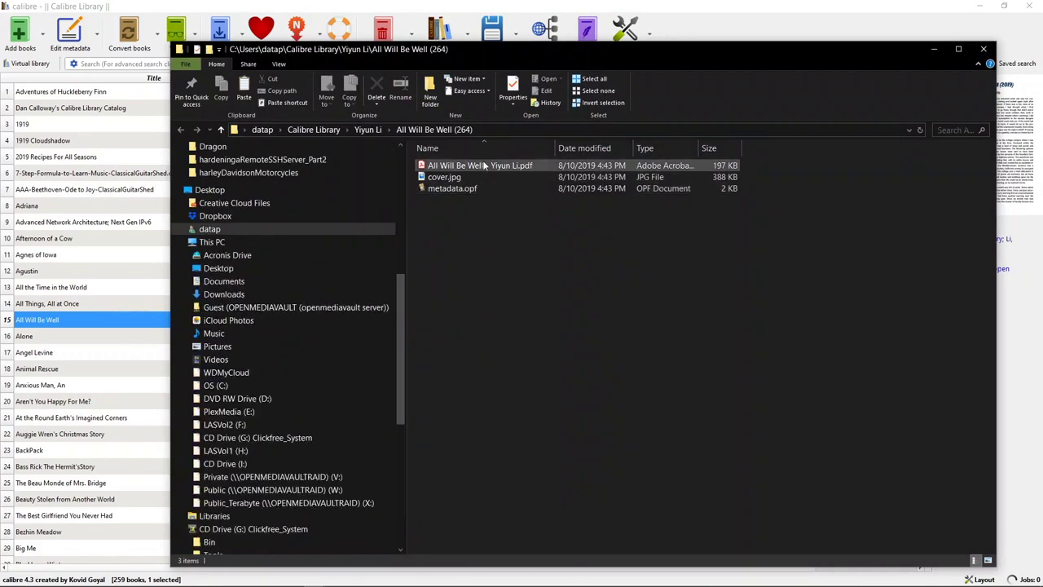
pyautogui.rightClick(502, 167)
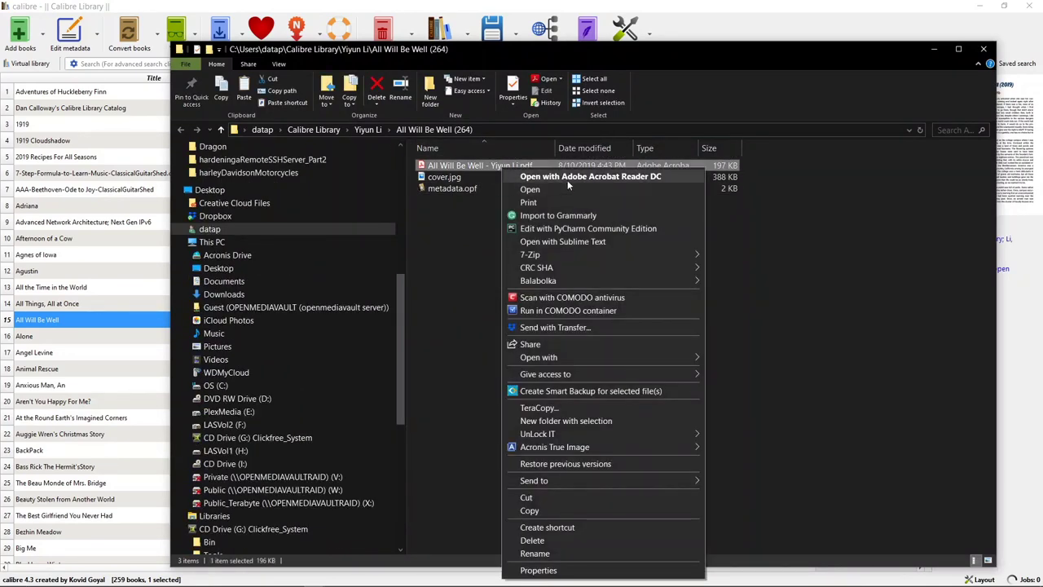
pyautogui.click(568, 178)
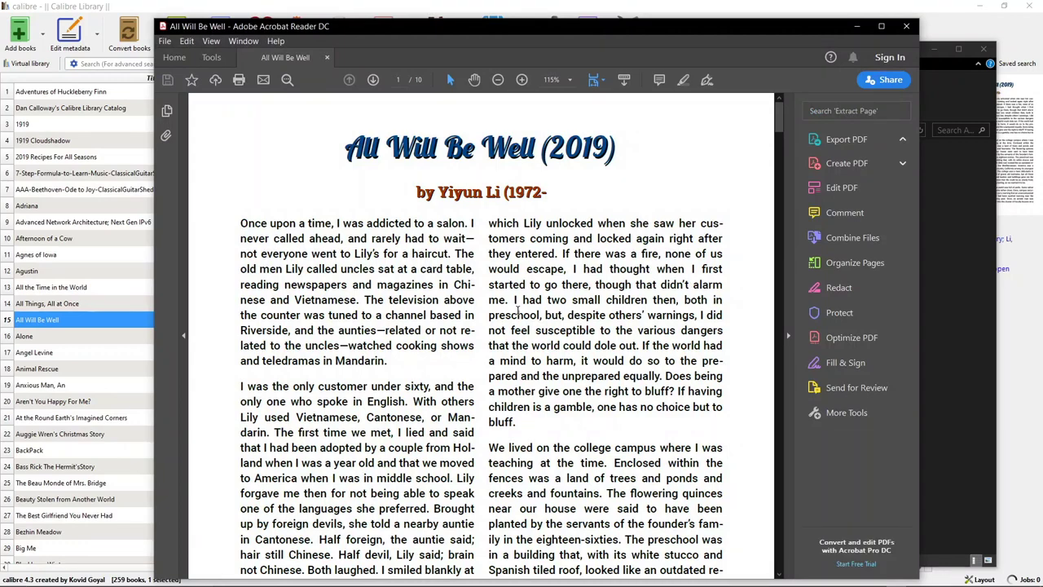
# - Look through the first two pages of the PDF and the Export PDF options, and return to the calibre library
pyautogui.scroll(-3, 518, 312)
pyautogui.scroll(2, 518, 306)
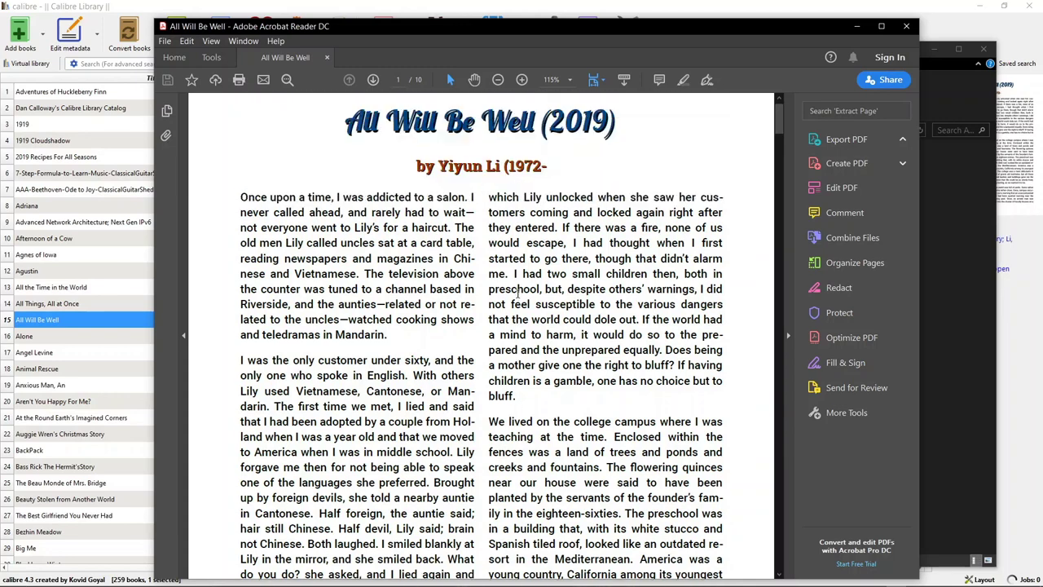
pyautogui.click(855, 143)
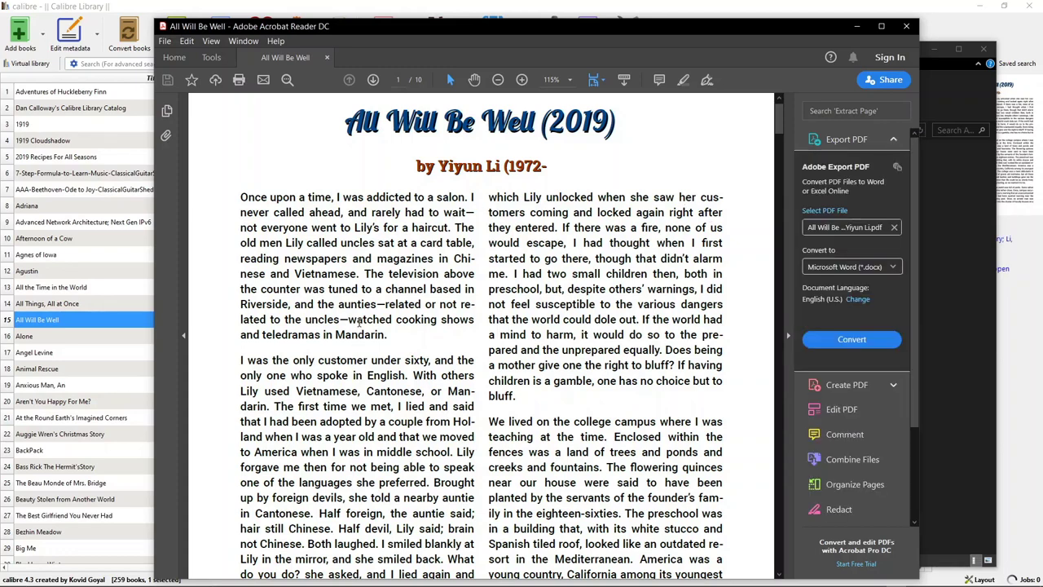
pyautogui.scroll(-4, 343, 325)
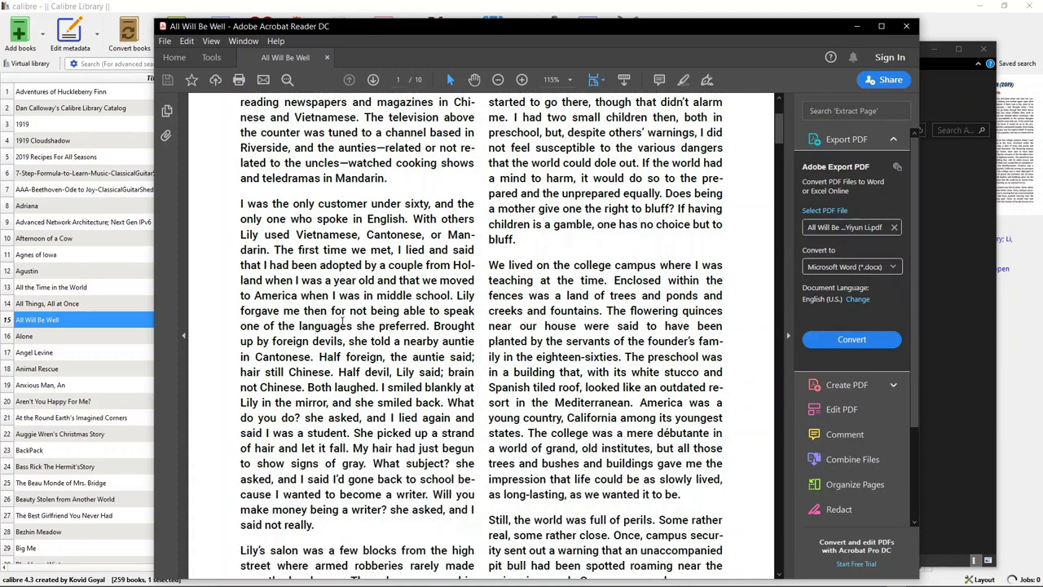
pyautogui.scroll(-10, 342, 323)
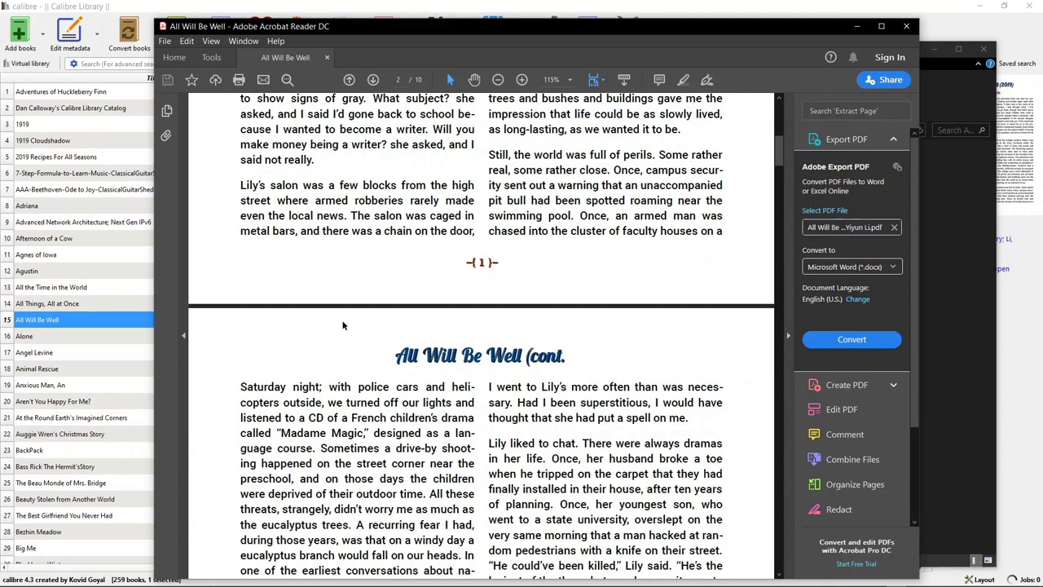
pyautogui.scroll(-5, 343, 325)
pyautogui.scroll(-2, 343, 321)
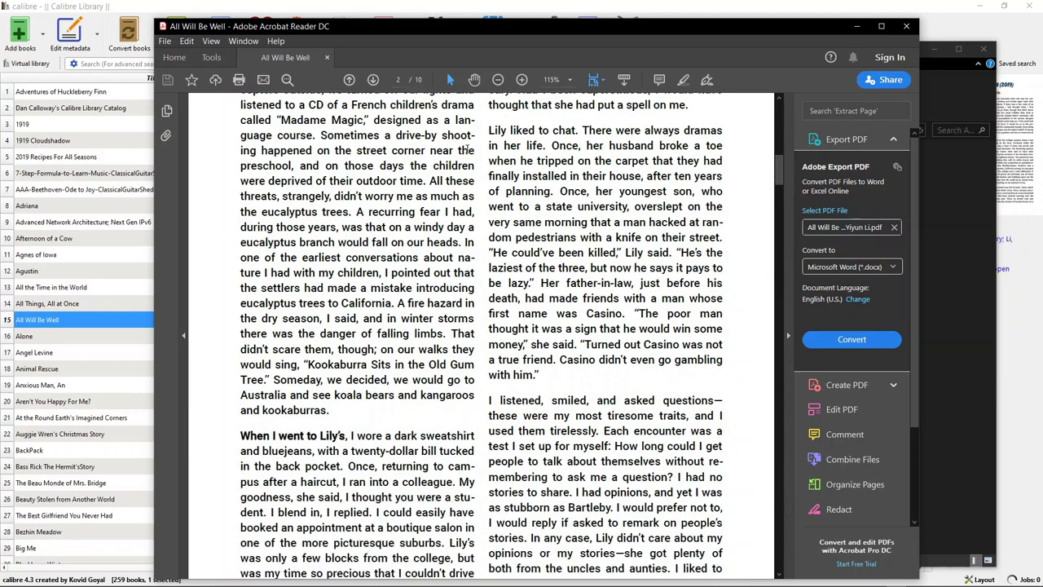
pyautogui.click(908, 27)
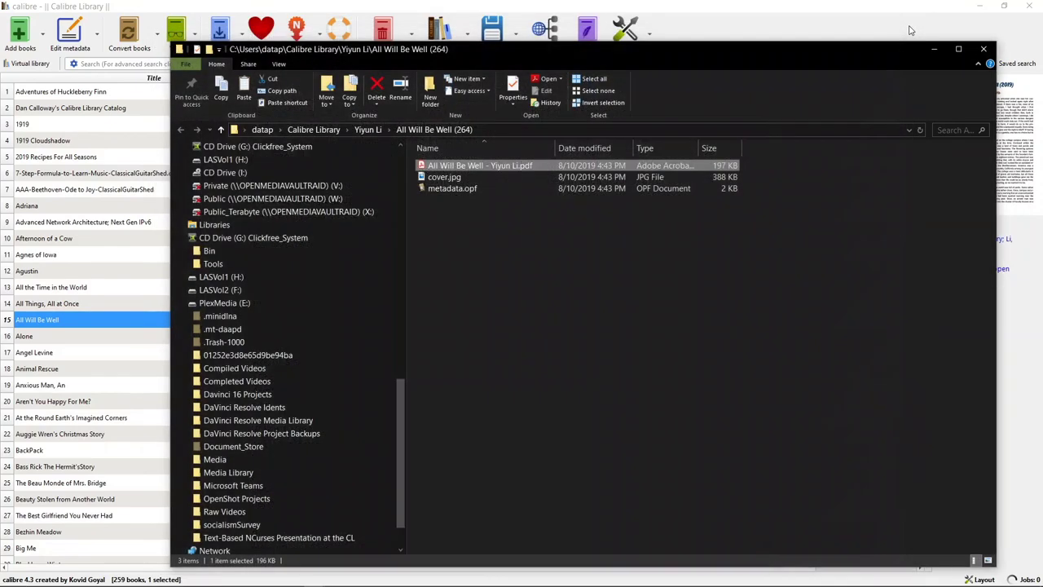
pyautogui.click(983, 49)
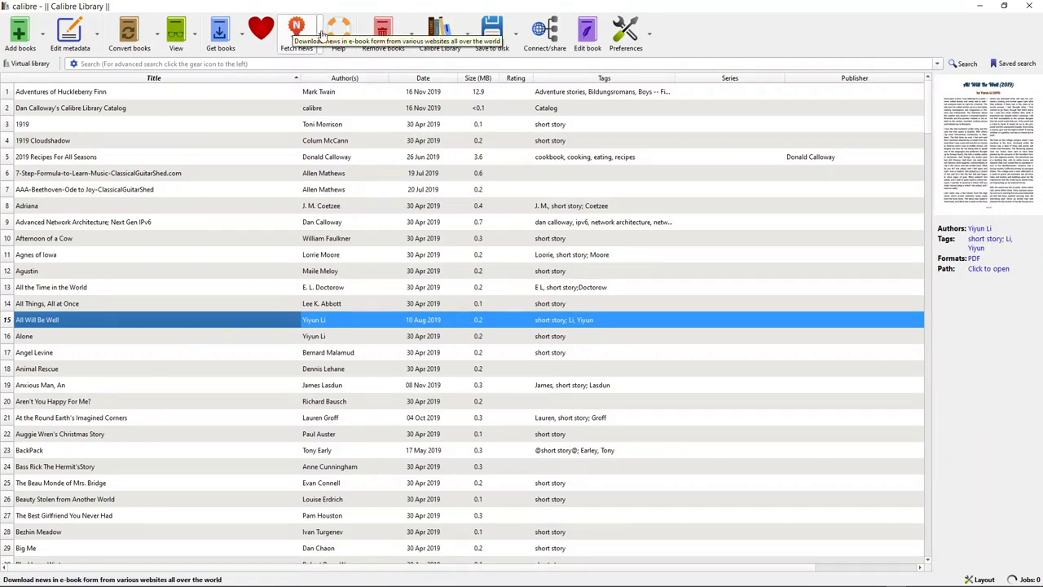
# - Show the Fetch news options, open the news download scheduler and expand the English news sources
pyautogui.click(322, 34)
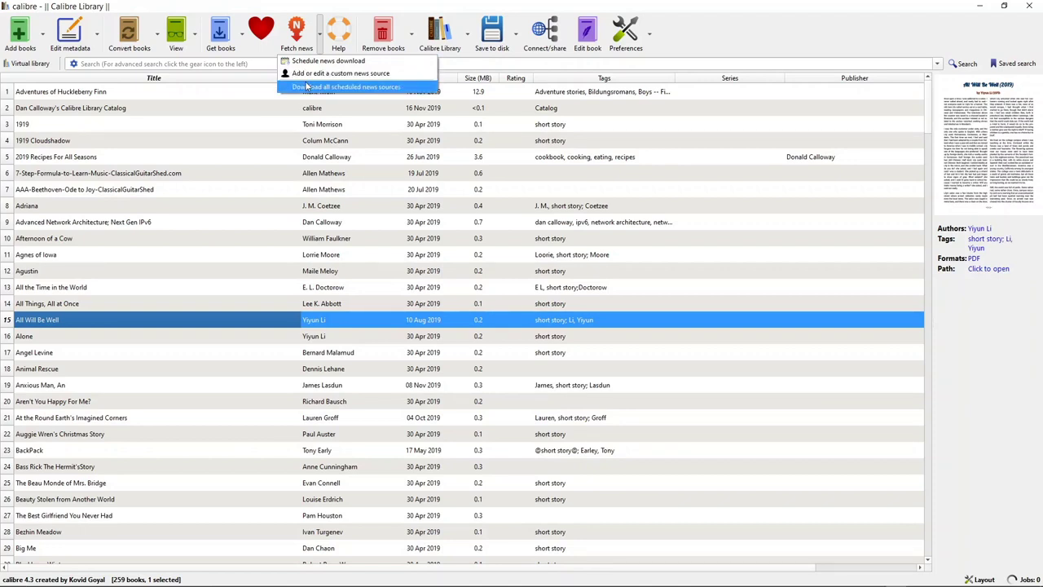
pyautogui.click(295, 34)
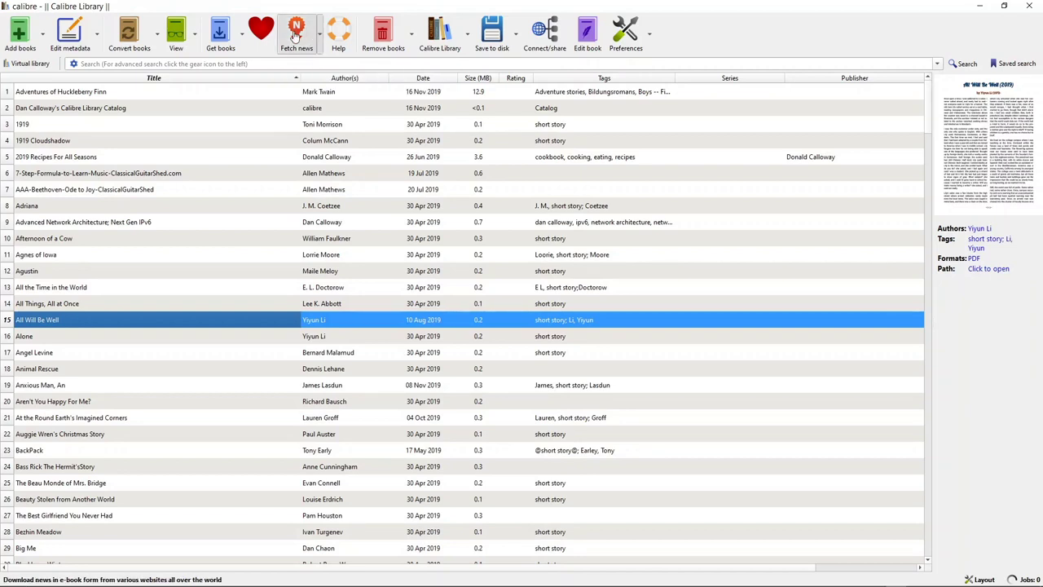
pyautogui.click(296, 34)
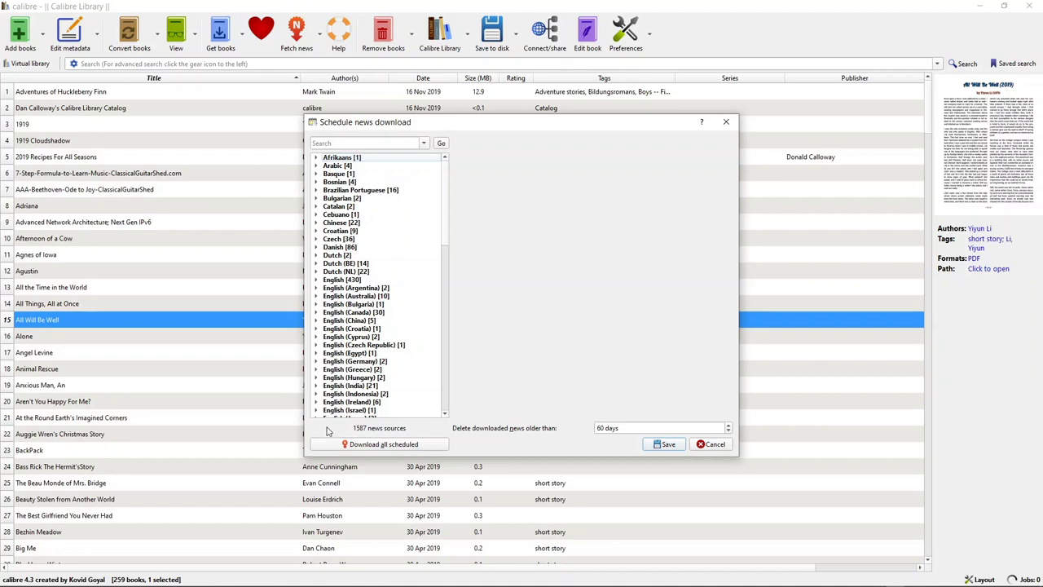
pyautogui.click(346, 282)
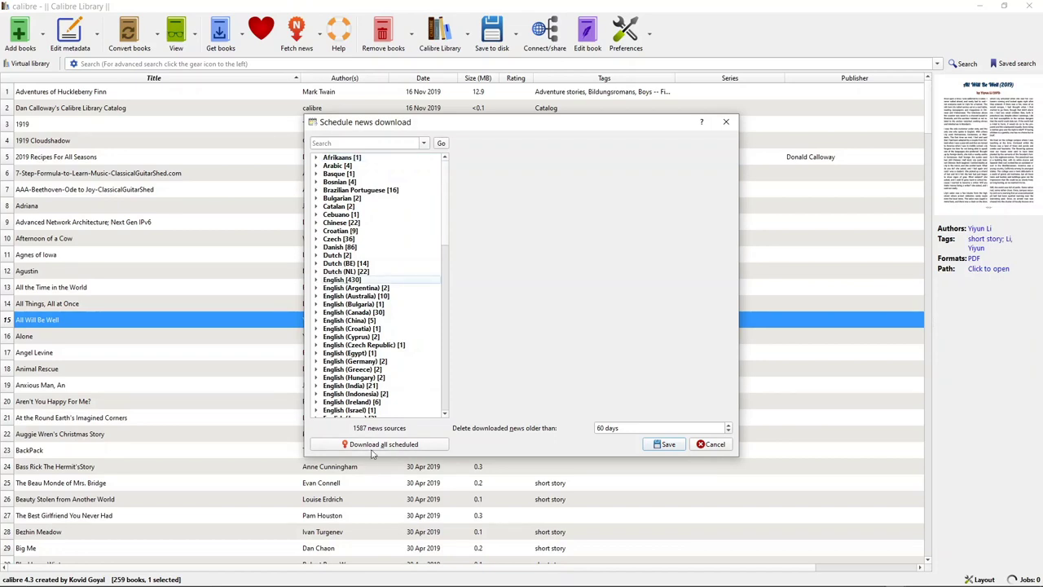
pyautogui.doubleClick(350, 282)
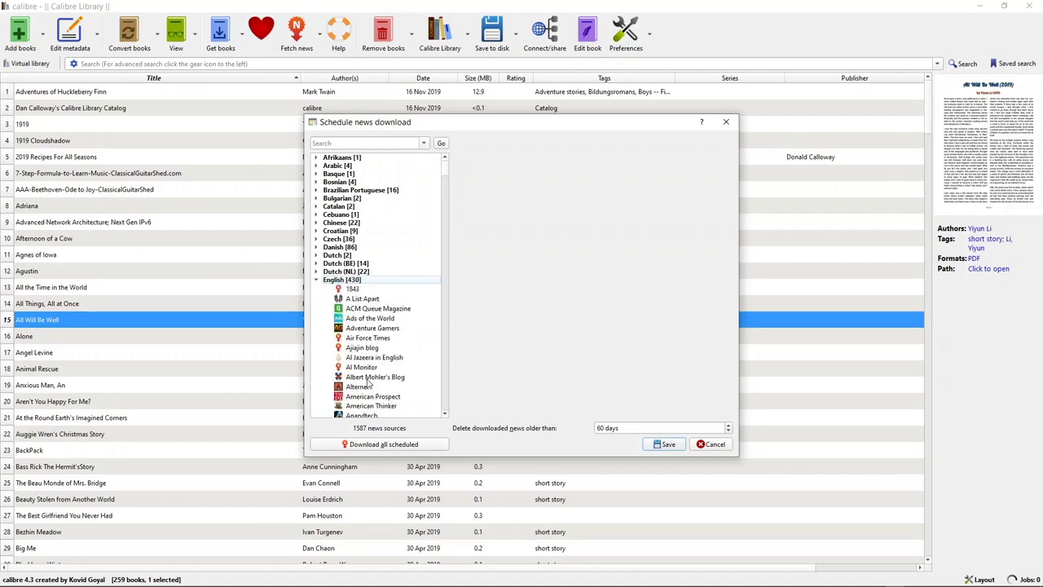
# - Browse the list of English news sources and leave the scheduler without saving
pyautogui.scroll(-1, 370, 386)
pyautogui.scroll(-2, 369, 385)
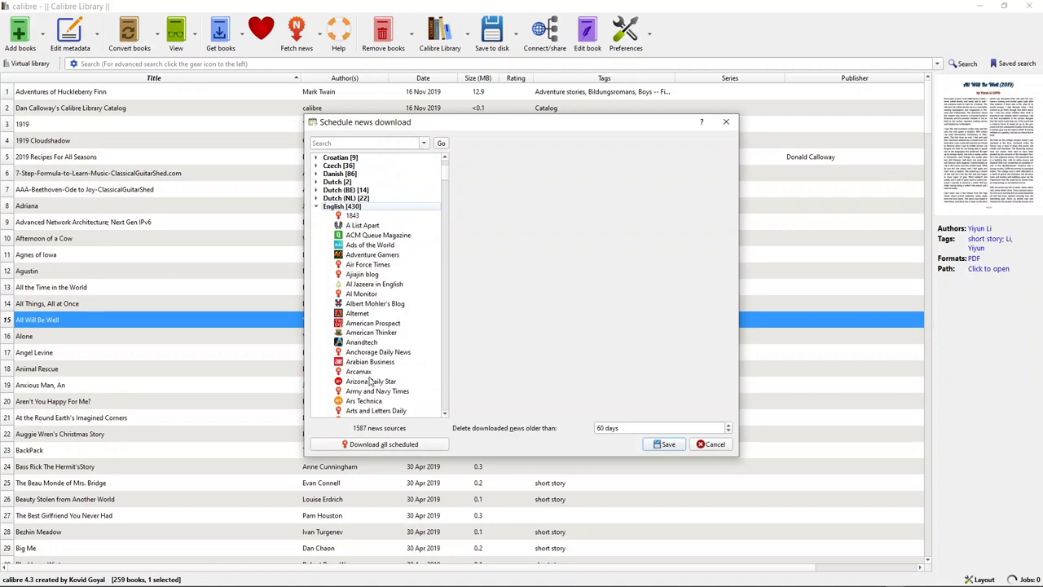
pyautogui.scroll(-4, 371, 379)
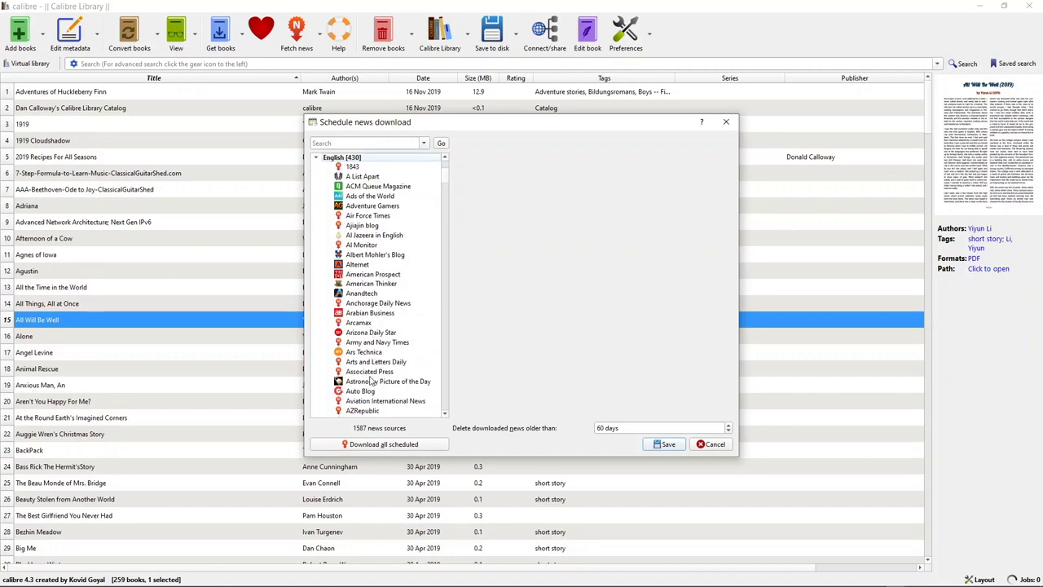
pyautogui.scroll(-2, 371, 379)
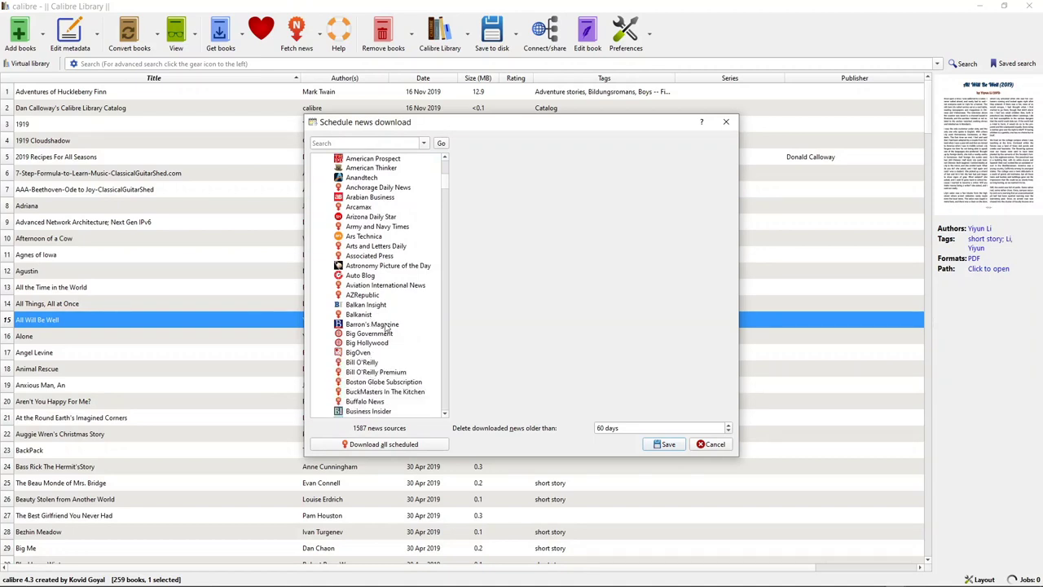
pyautogui.scroll(-8, 377, 281)
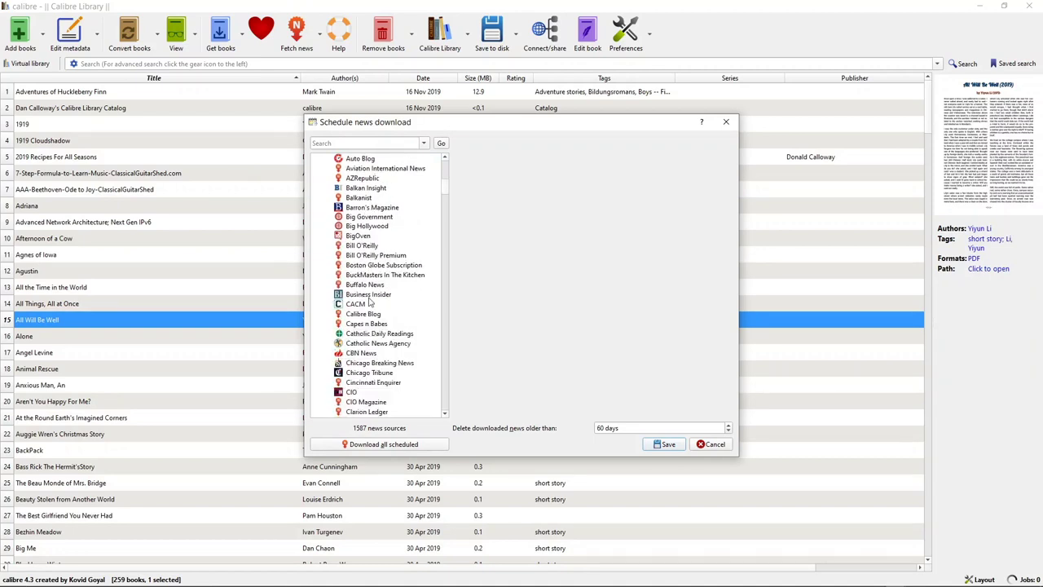
pyautogui.scroll(-7, 367, 306)
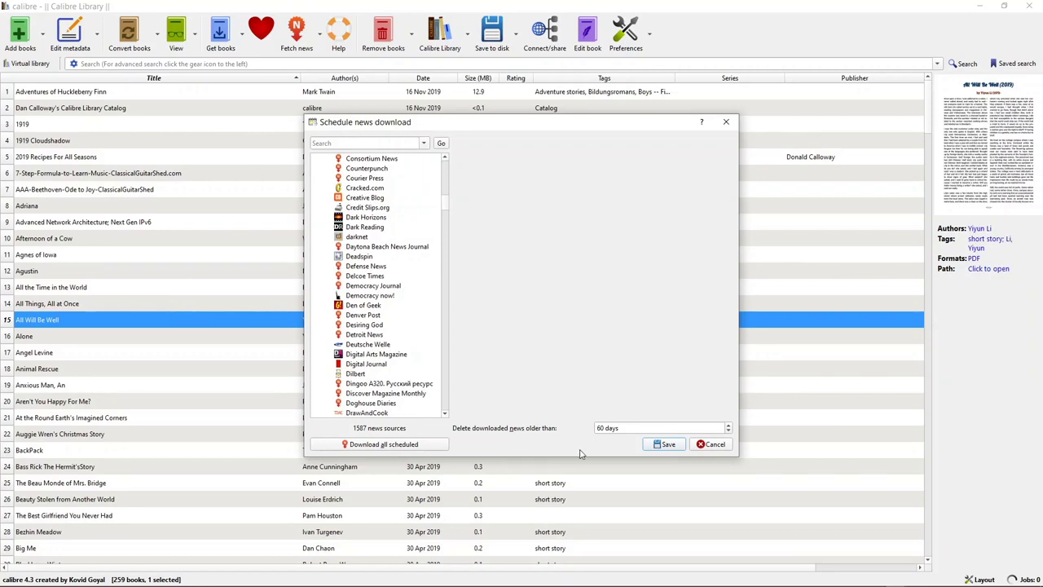
pyautogui.click(715, 444)
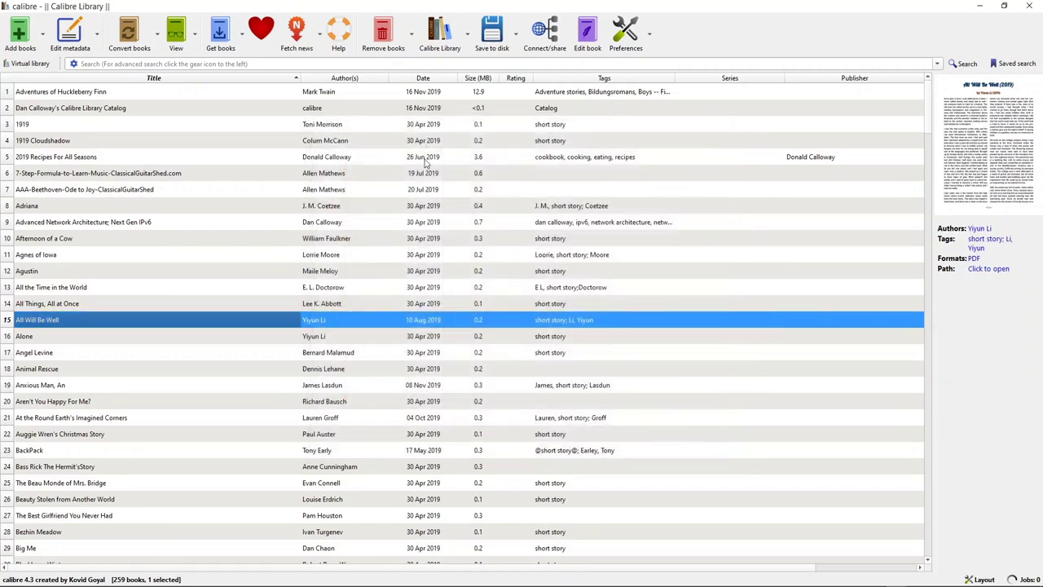
# - Open the online calibre User Manual from the library's help
pyautogui.click(334, 38)
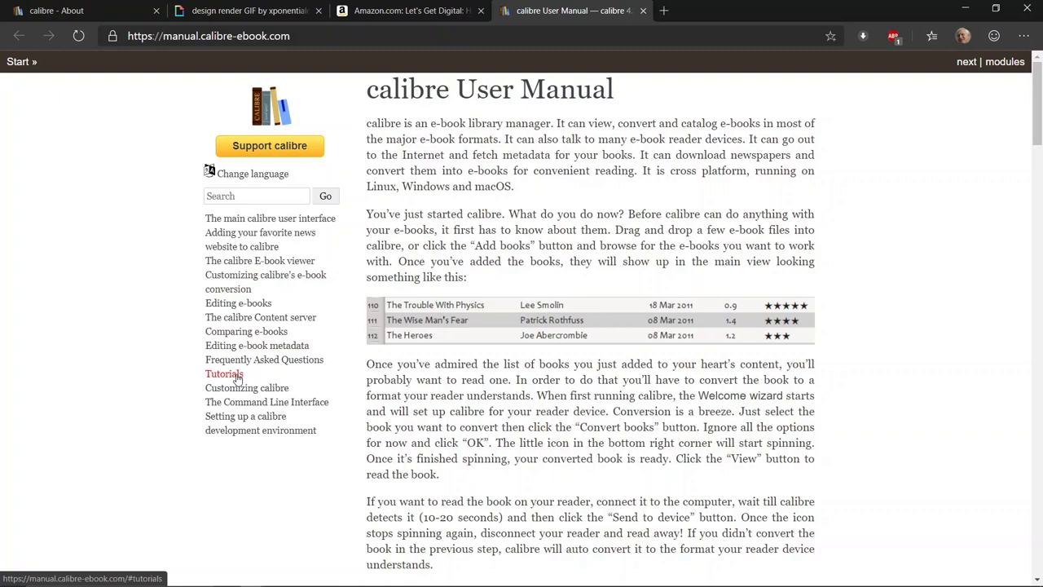
# - Close the user manual page in the browser and switch back to the calibre library
pyautogui.click(643, 11)
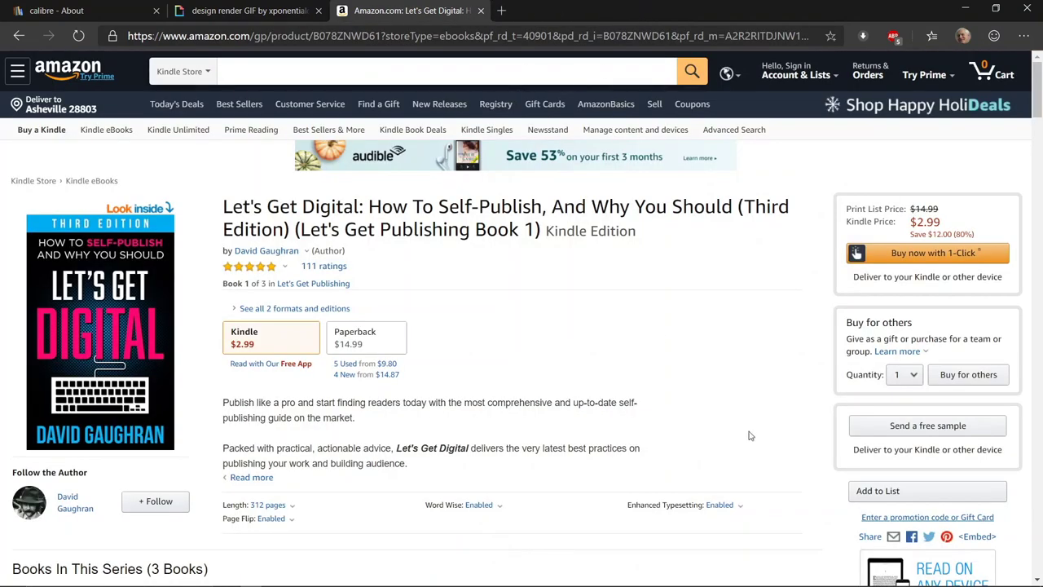
pyautogui.moveTo(858, 582)
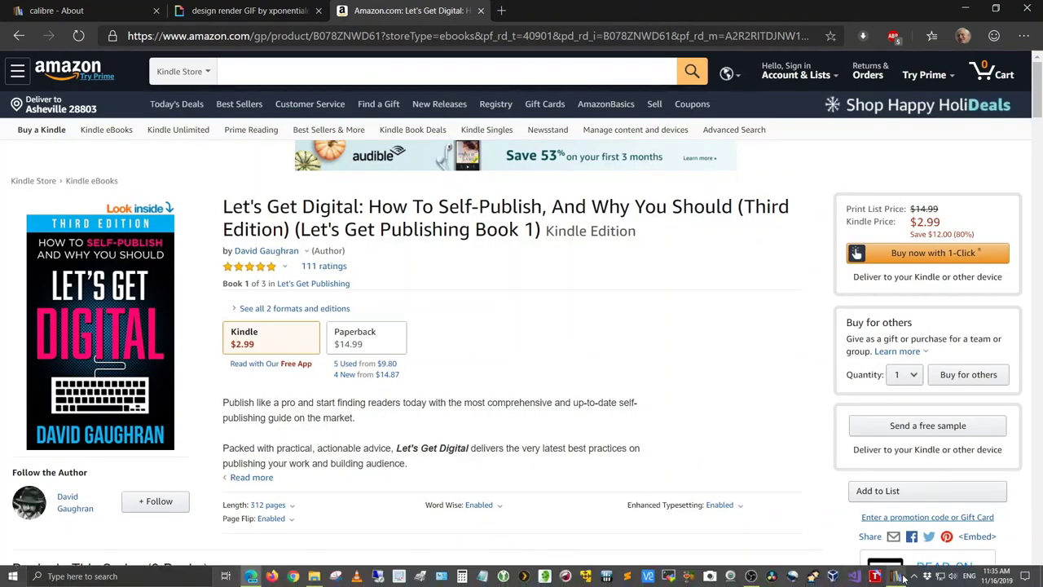
pyautogui.click(900, 576)
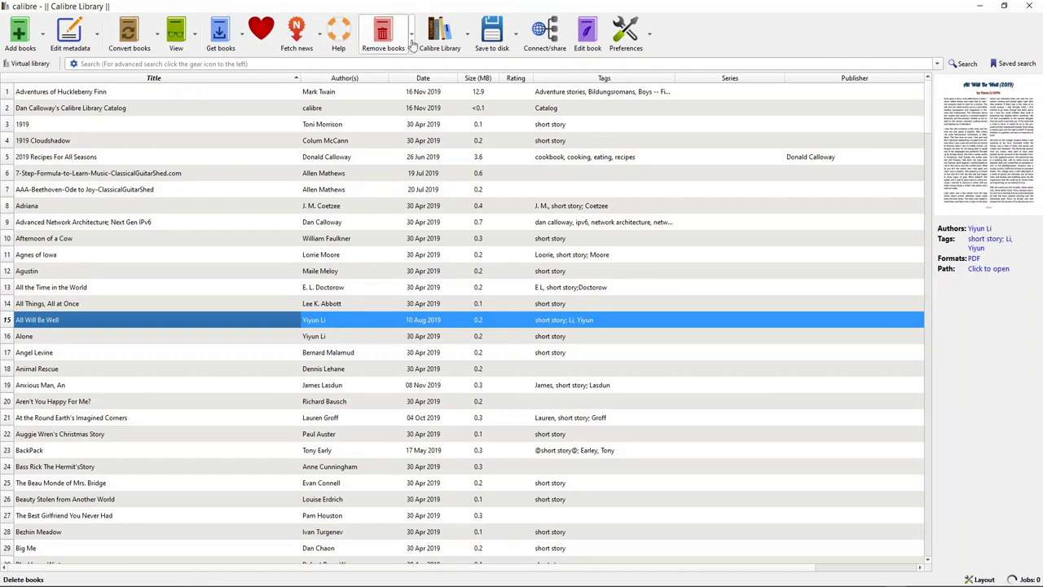
# - Select Agustin and AAA-Beethoven-Ode to Joy along with All Will Be Well, show the Remove books options without removing anything, and select only 1919
pyautogui.click(412, 42)
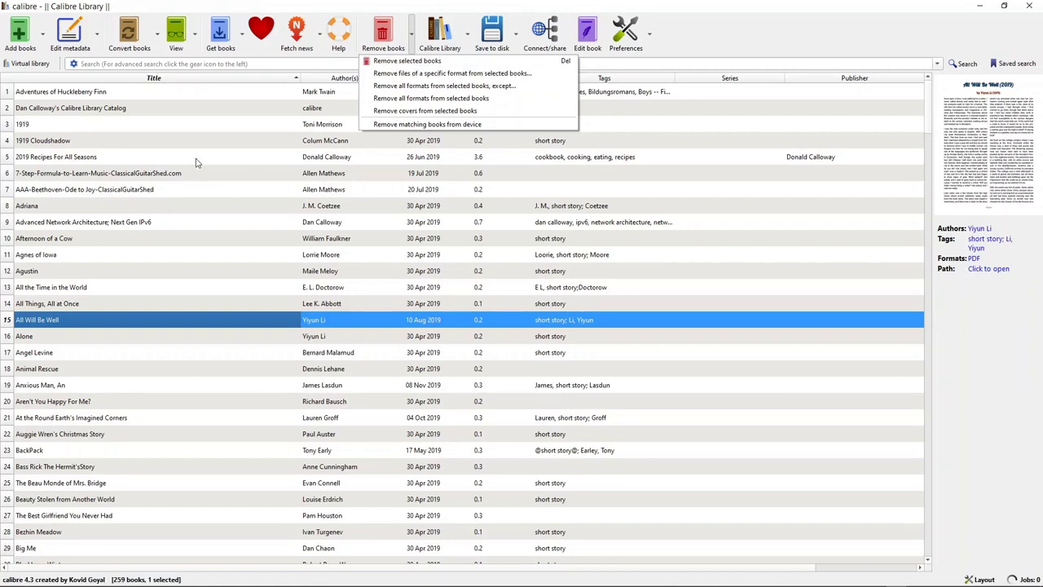
pyautogui.click(171, 276)
pyautogui.keyDown('ctrl'); pyautogui.click(172, 276); pyautogui.keyUp('ctrl')
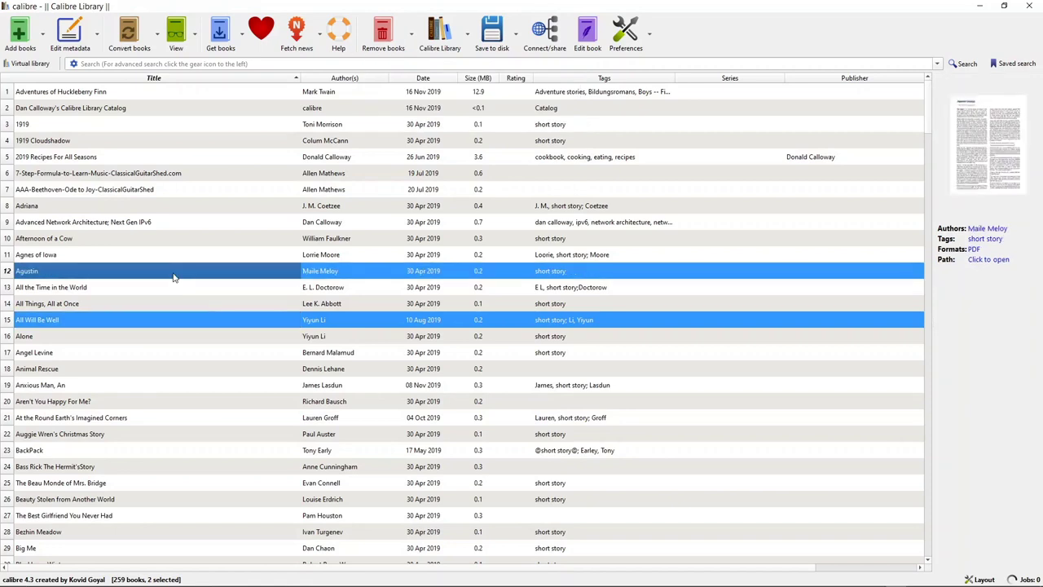
pyautogui.keyDown('ctrl'); pyautogui.click(217, 189); pyautogui.keyUp('ctrl')
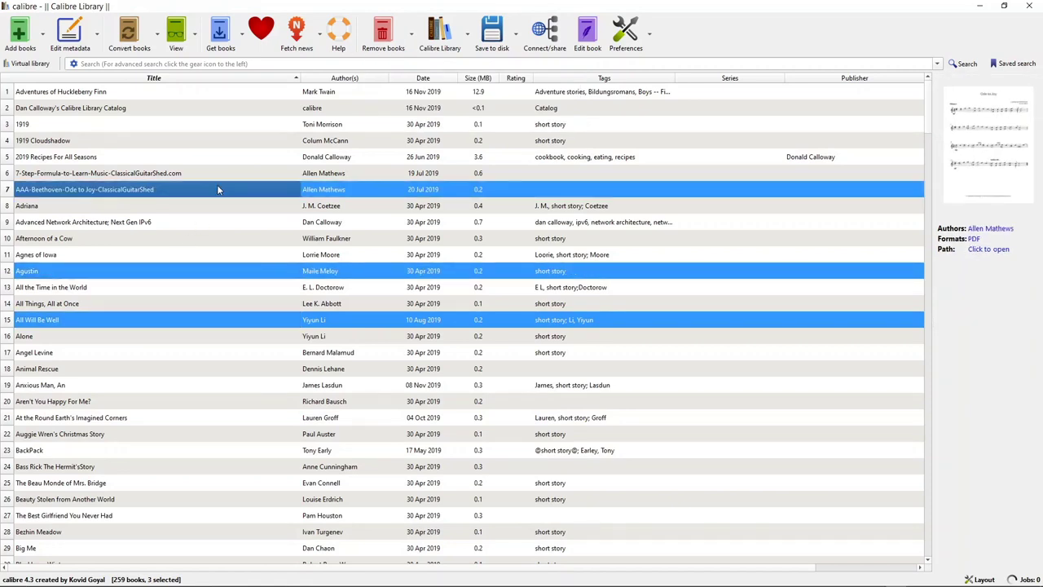
pyautogui.click(411, 41)
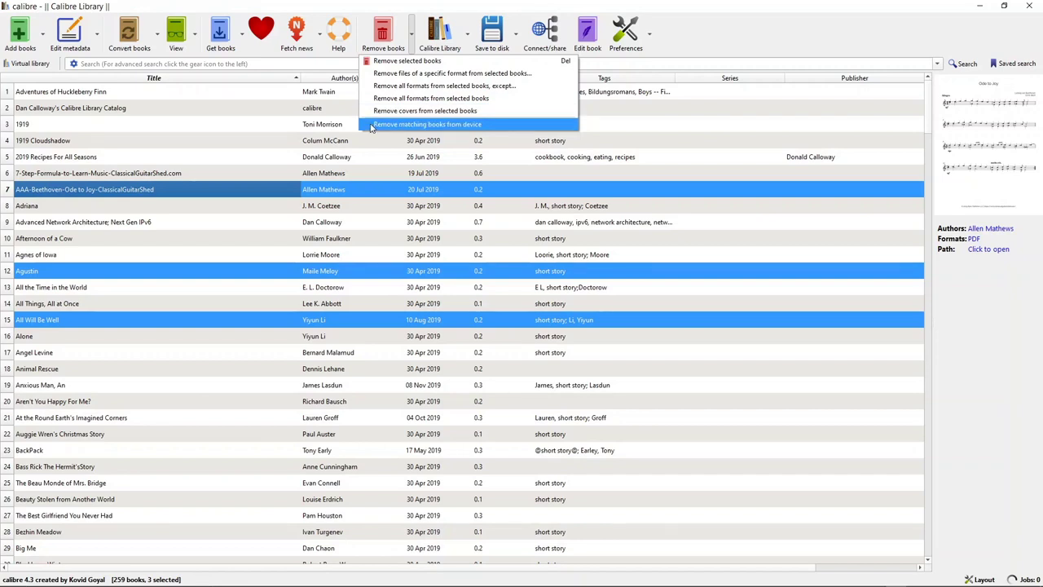
pyautogui.click(241, 130)
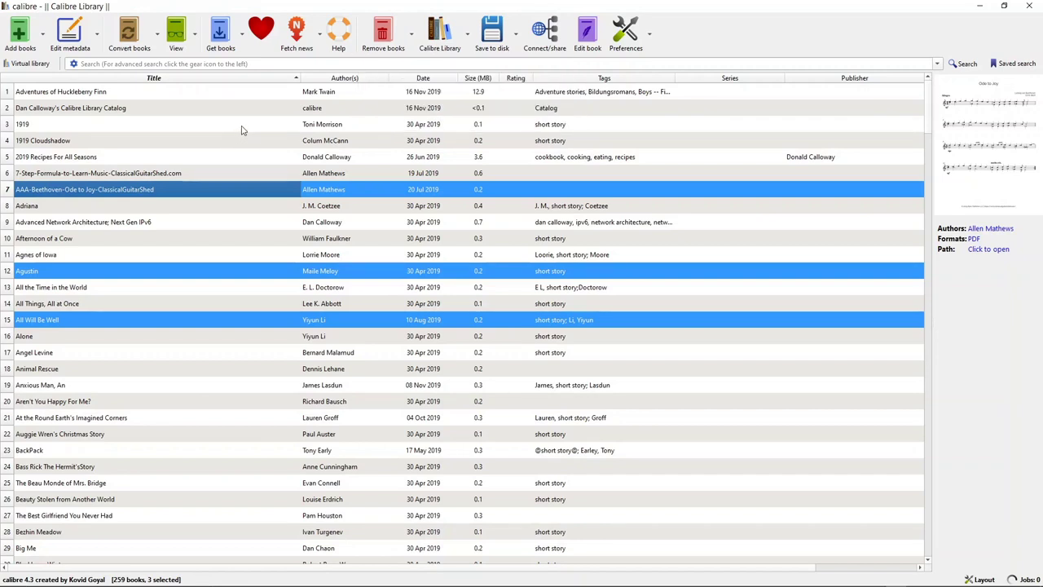
pyautogui.click(242, 127)
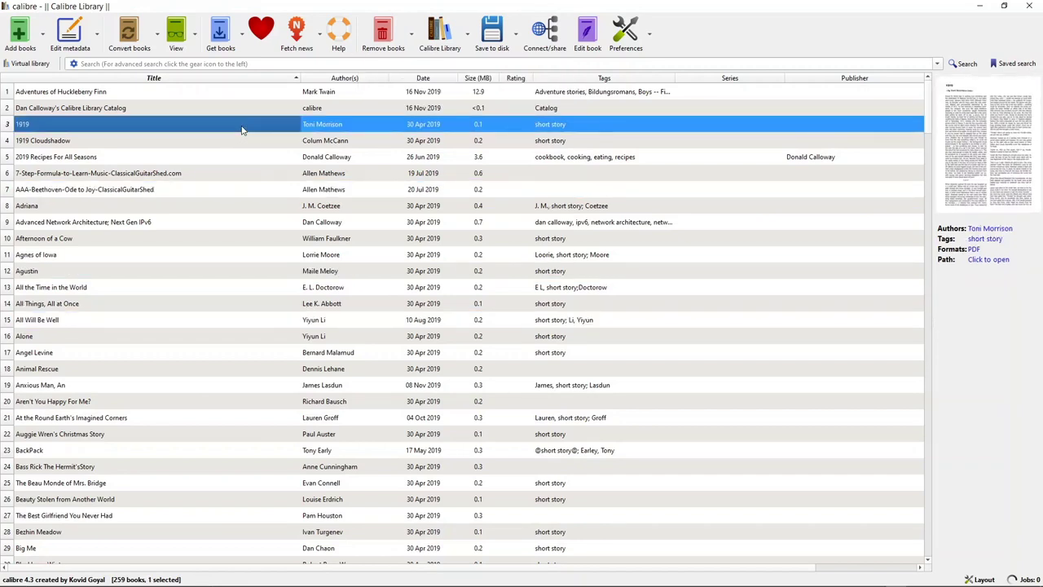
# - Pick a random book from the calibre library
pyautogui.click(467, 37)
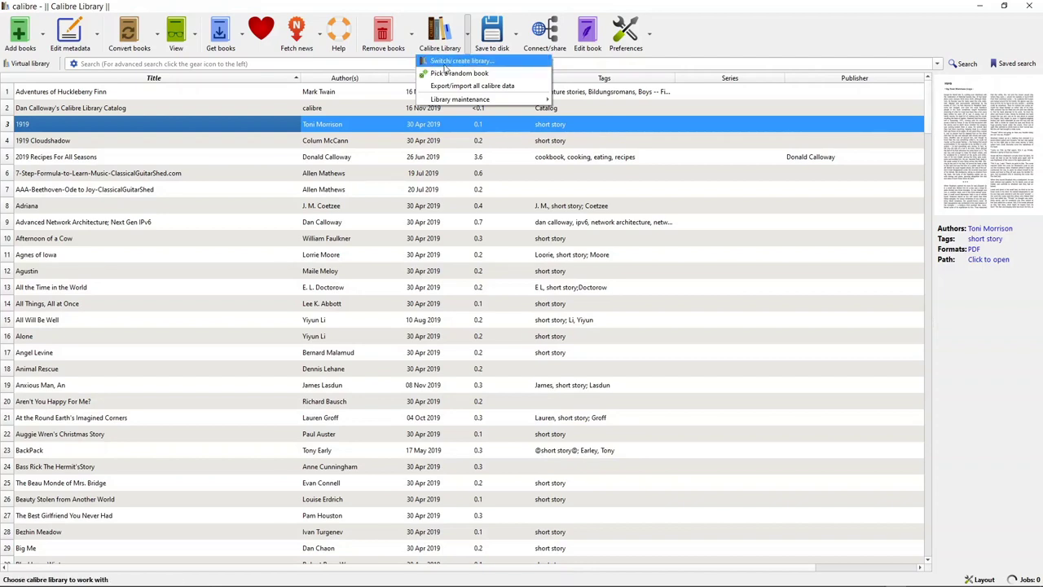
pyautogui.click(452, 75)
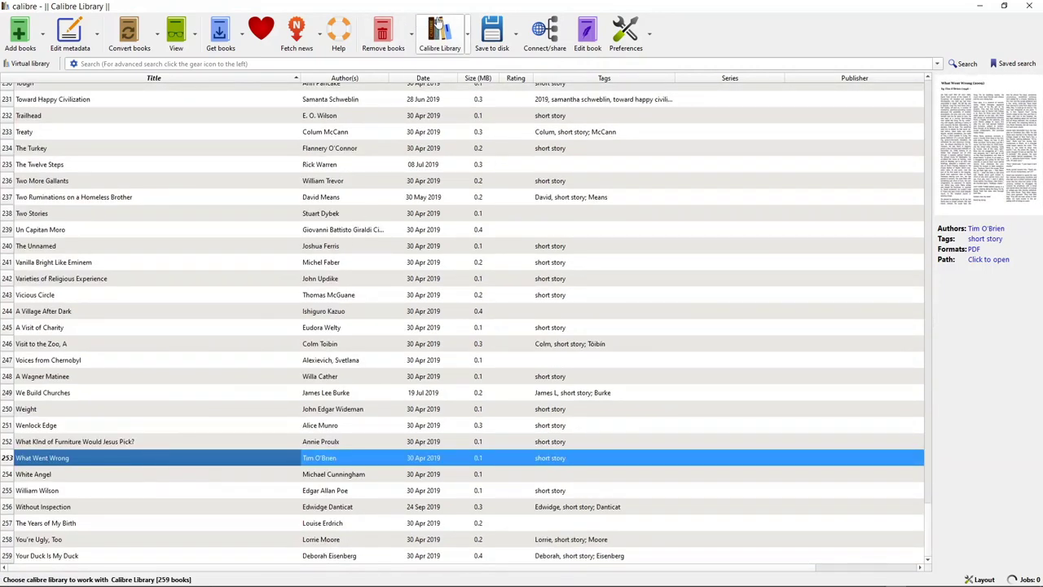
# - Show the library's export/import and maintenance options and the Save to disk options without choosing any
pyautogui.click(469, 39)
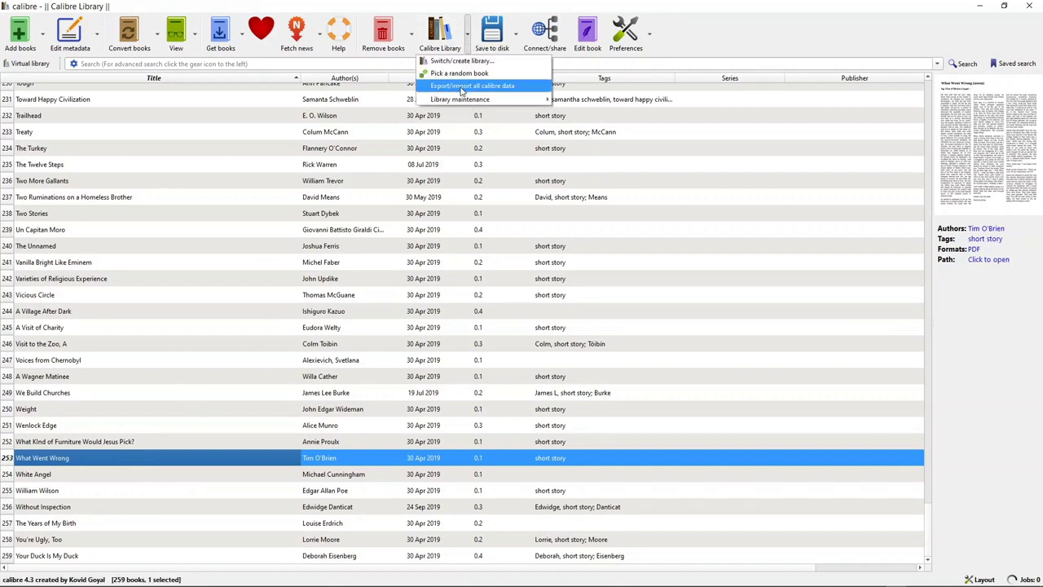
pyautogui.moveTo(458, 99)
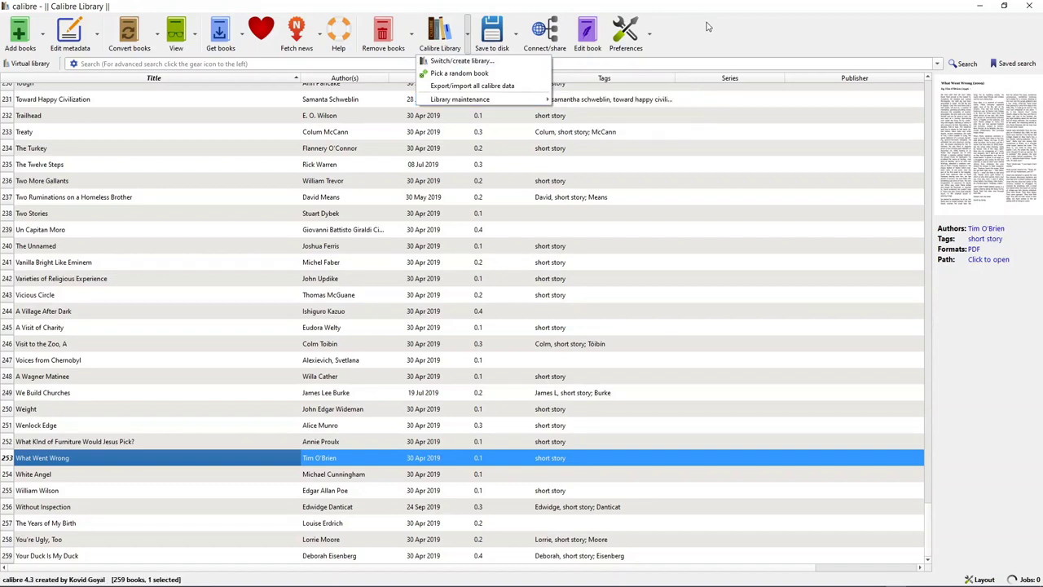
pyautogui.click(551, 44)
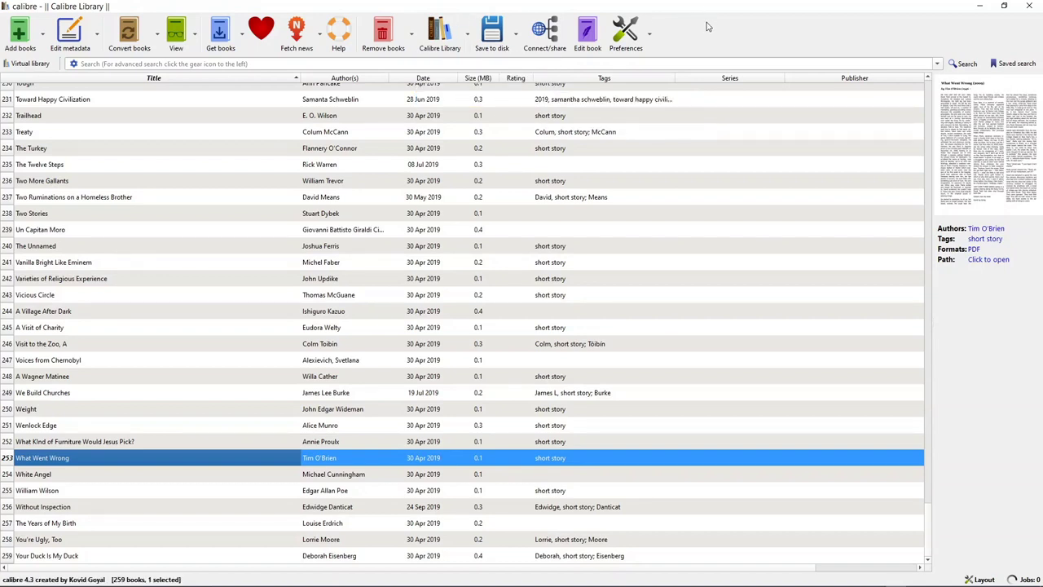
pyautogui.click(517, 38)
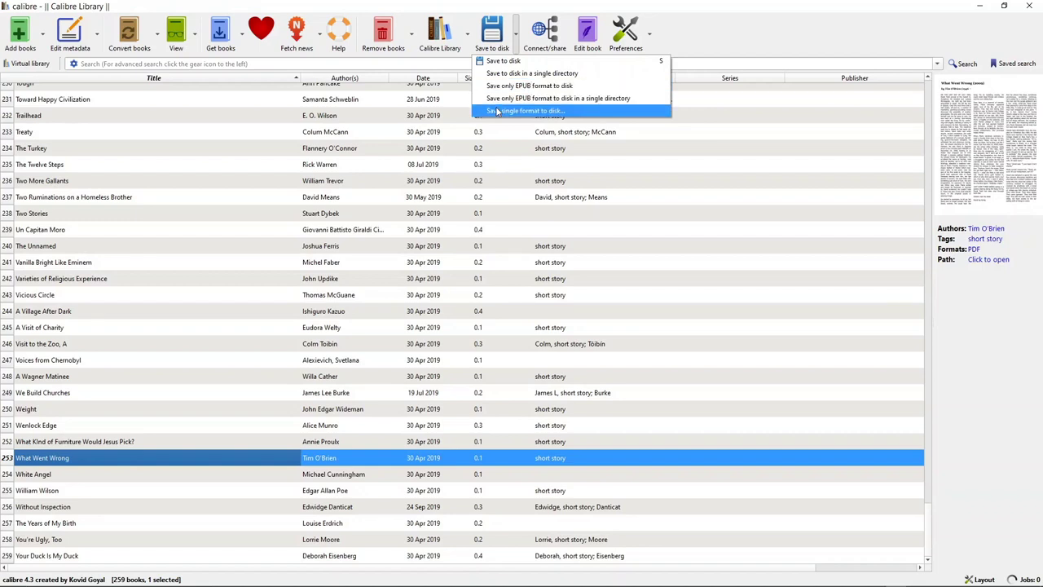
pyautogui.click(727, 30)
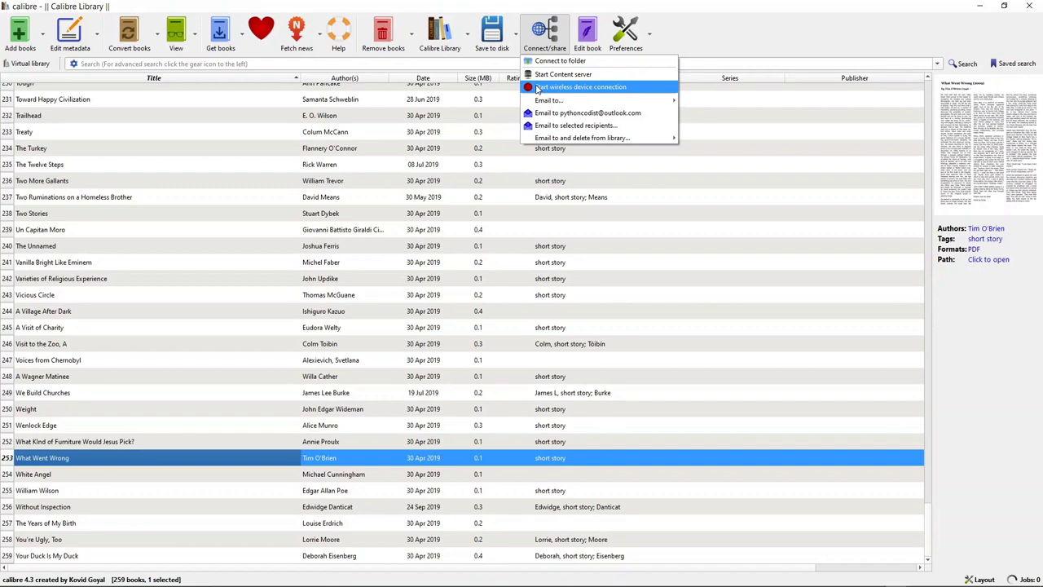
# - Open the recipient selection for emailing the selected book, try to add a recipient without an address, and cancel
pyautogui.moveTo(537, 101)
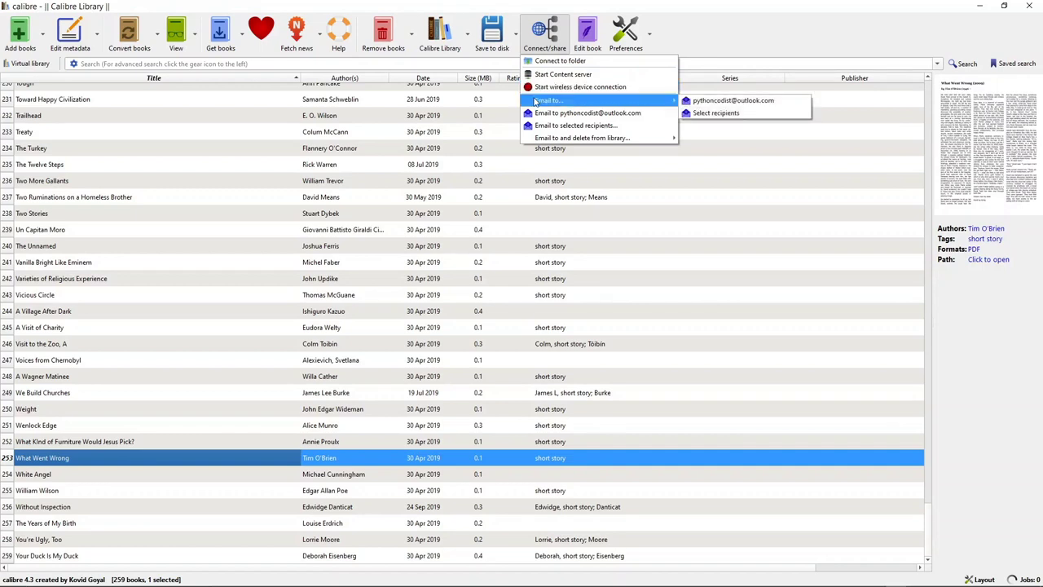
pyautogui.click(702, 113)
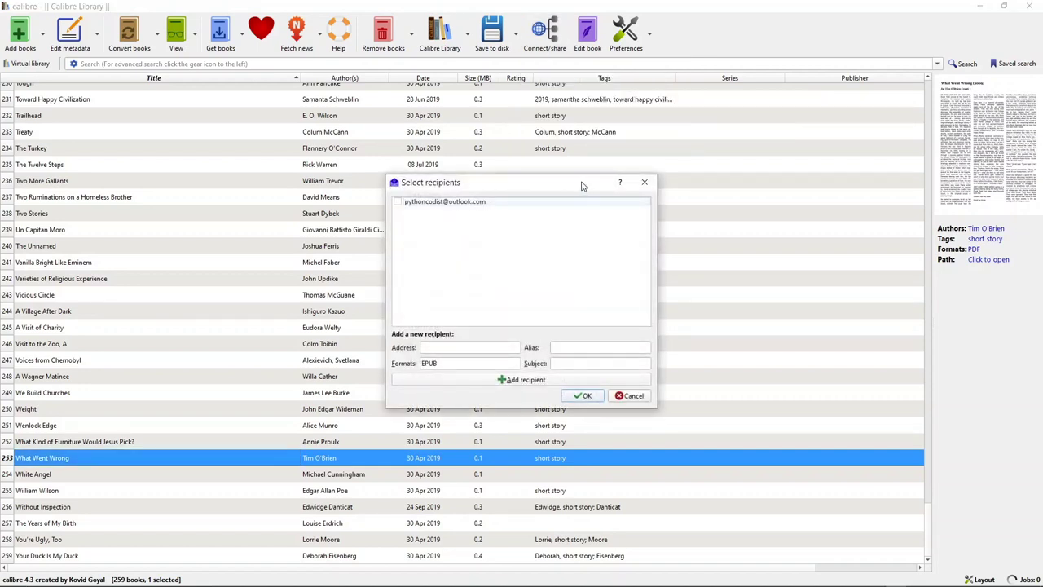
pyautogui.moveTo(583, 185); pyautogui.dragTo(570, 125)
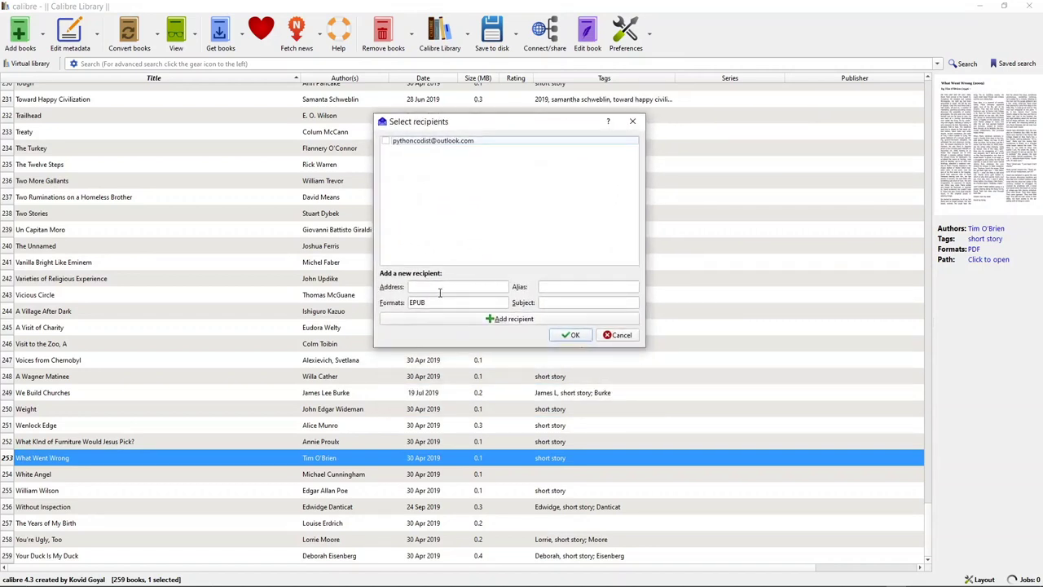
pyautogui.click(506, 320)
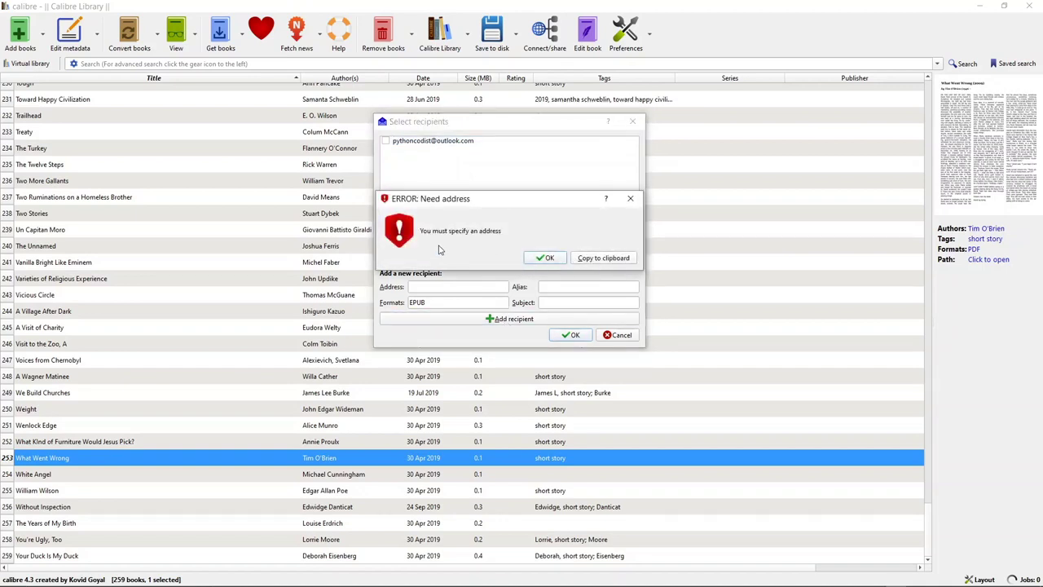
pyautogui.click(562, 262)
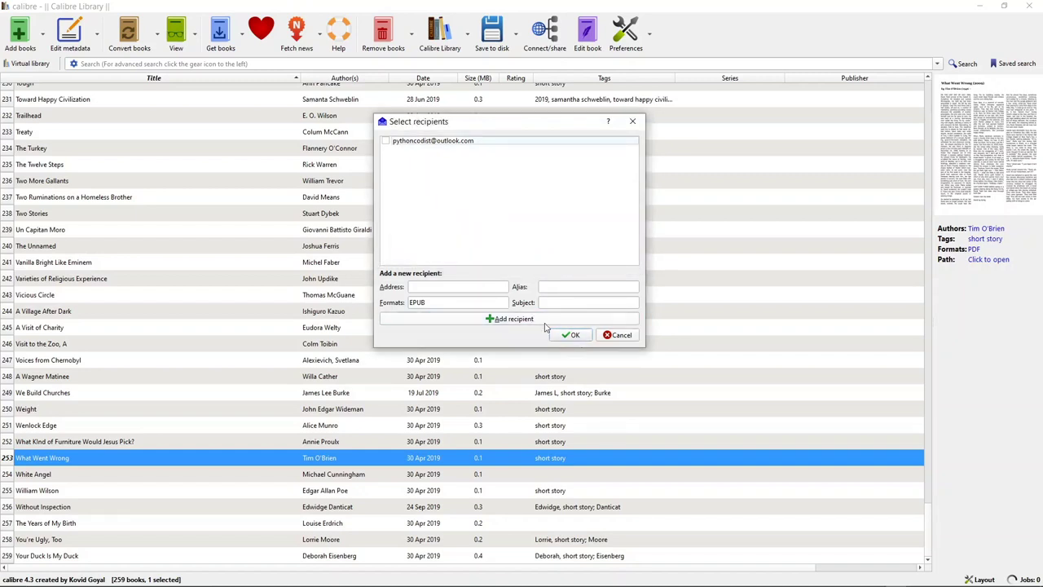
pyautogui.click(617, 335)
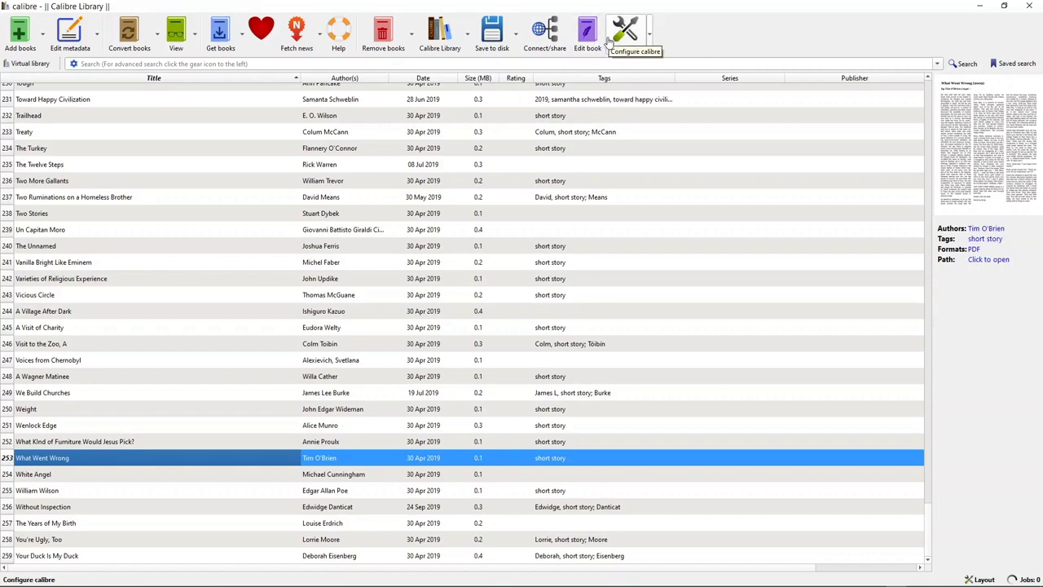
# - Open the calibre preferences, view the Look & feel settings for the main interface, and leave them without changes
pyautogui.click(647, 35)
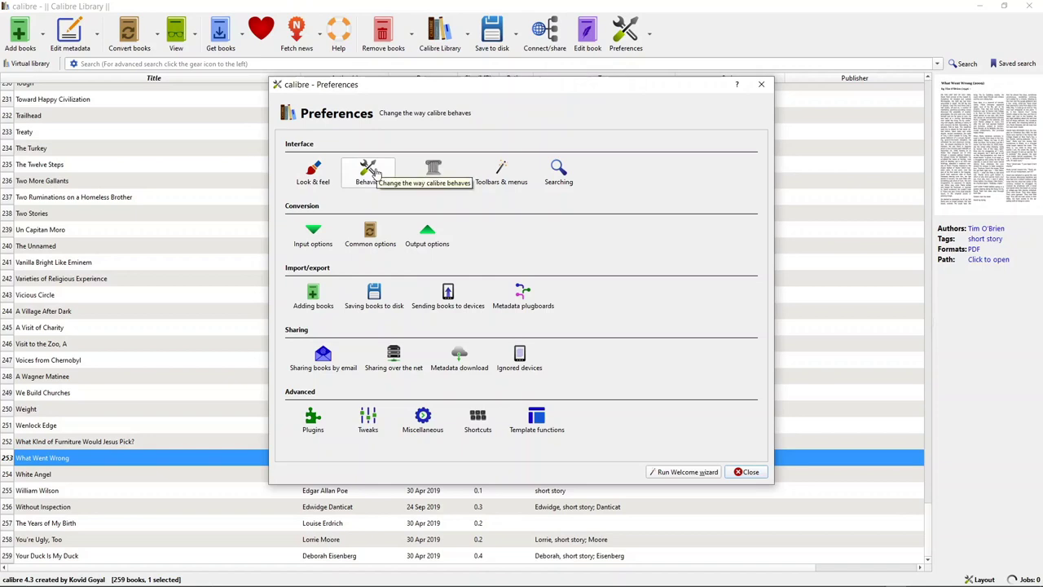
pyautogui.click(317, 176)
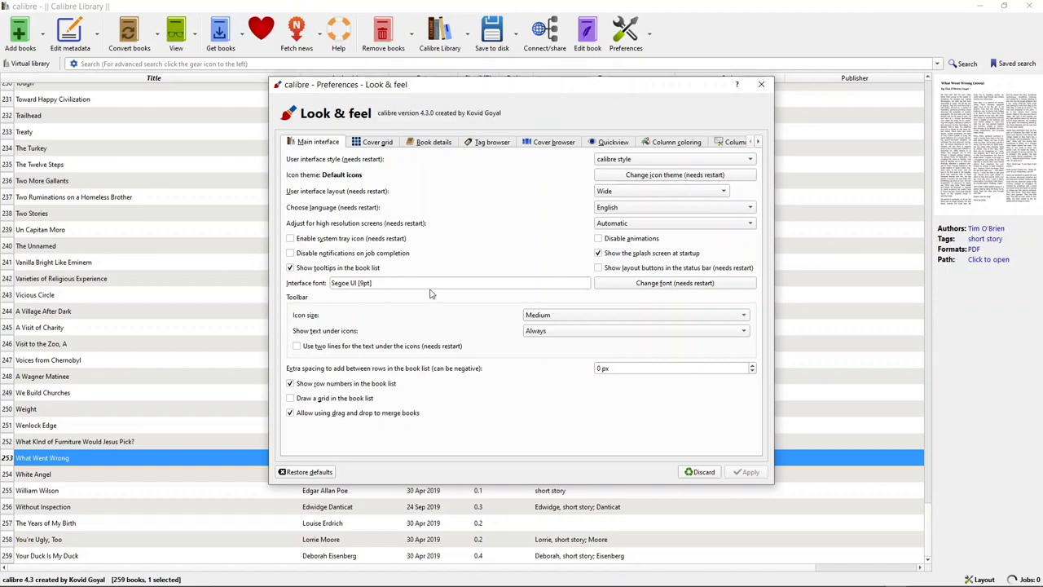
pyautogui.click(703, 472)
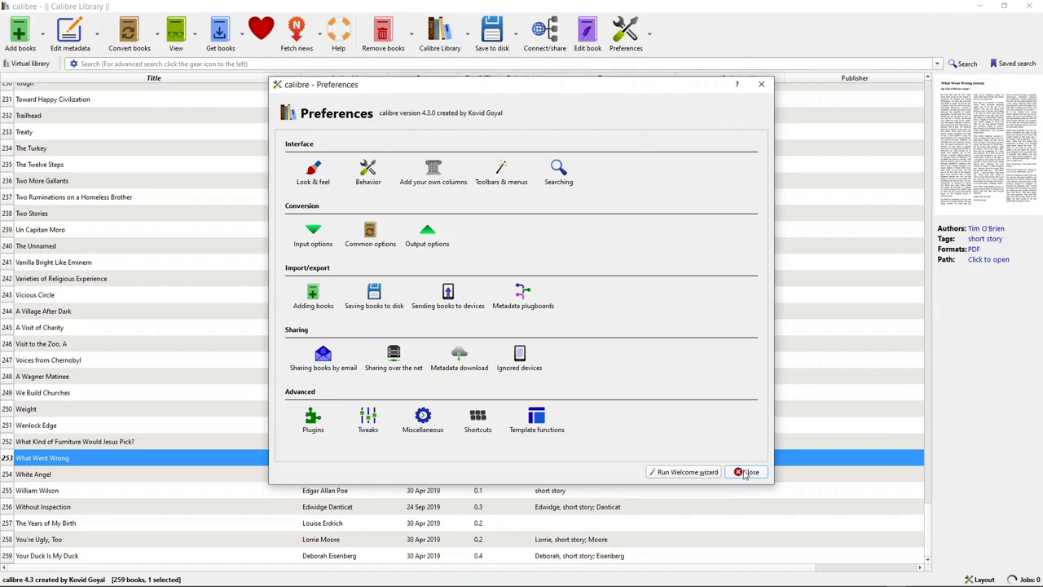
# - Run the Welcome wizard from the preferences, view its language and library location page, and cancel it
pyautogui.click(705, 475)
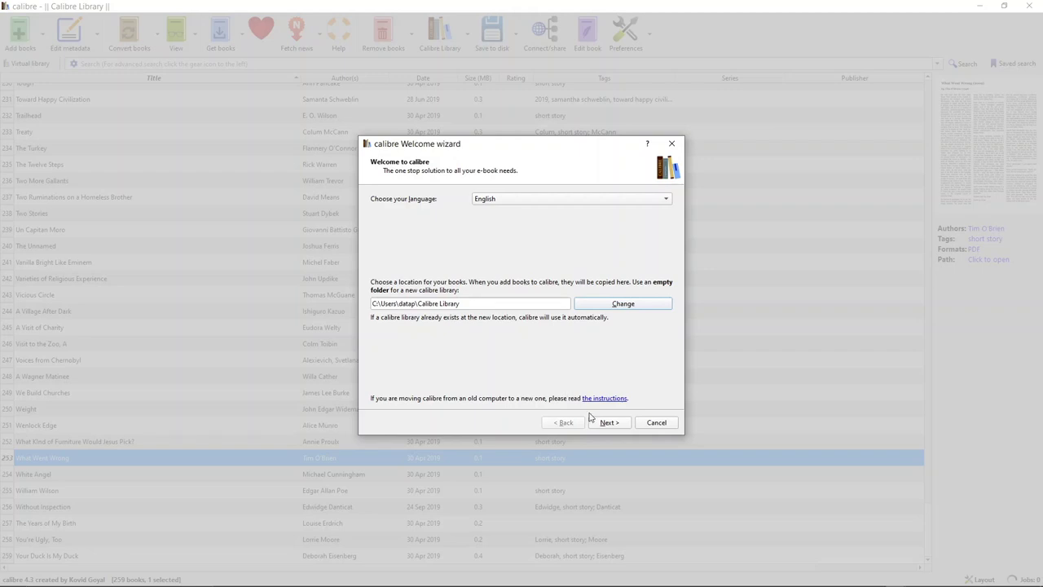
pyautogui.click(657, 424)
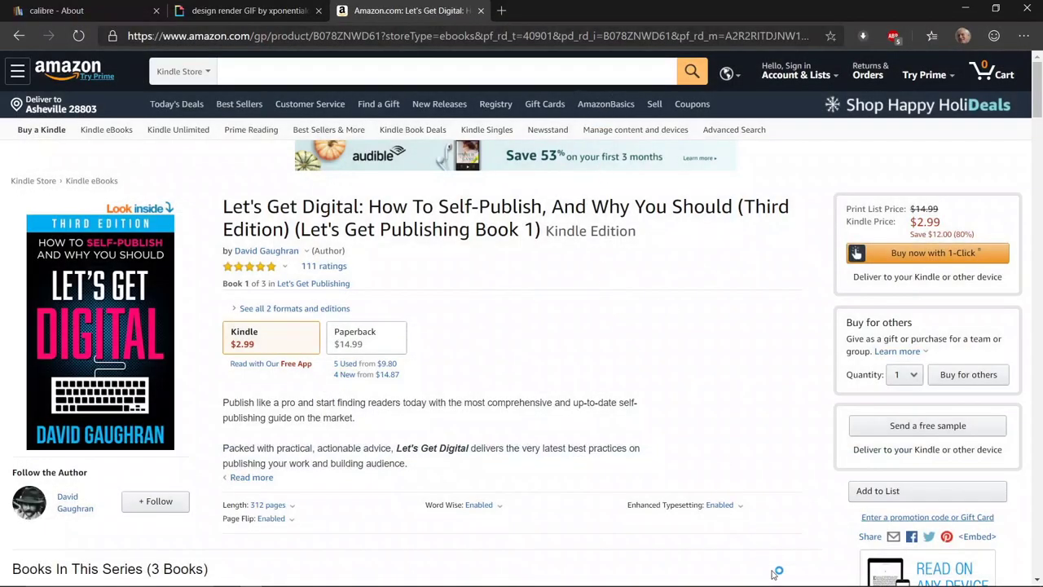
pyautogui.click(872, 575)
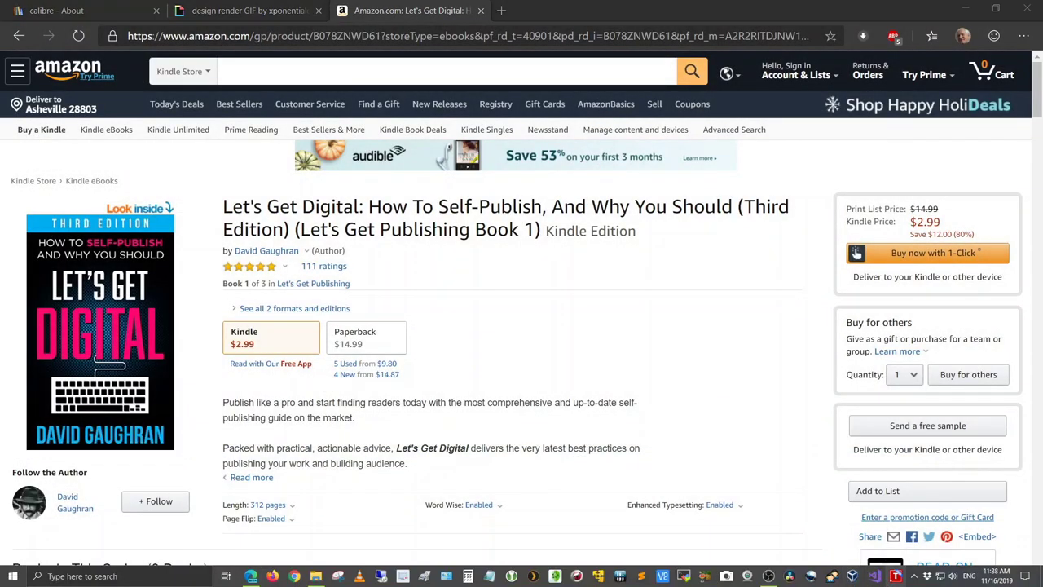